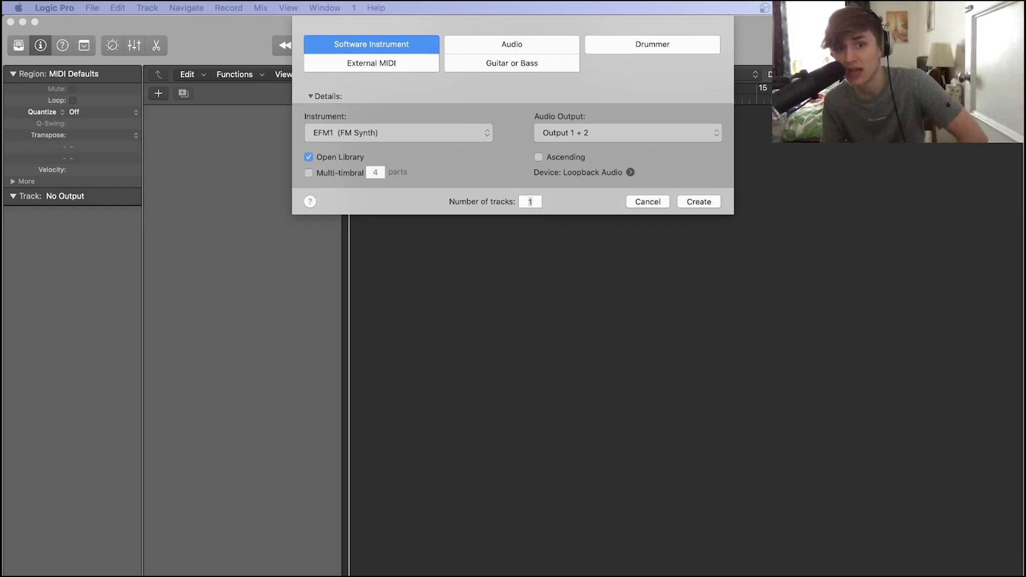
# Create one software instrument track using the Vintage Electric Piano instrument.
pyautogui.click(447, 141)
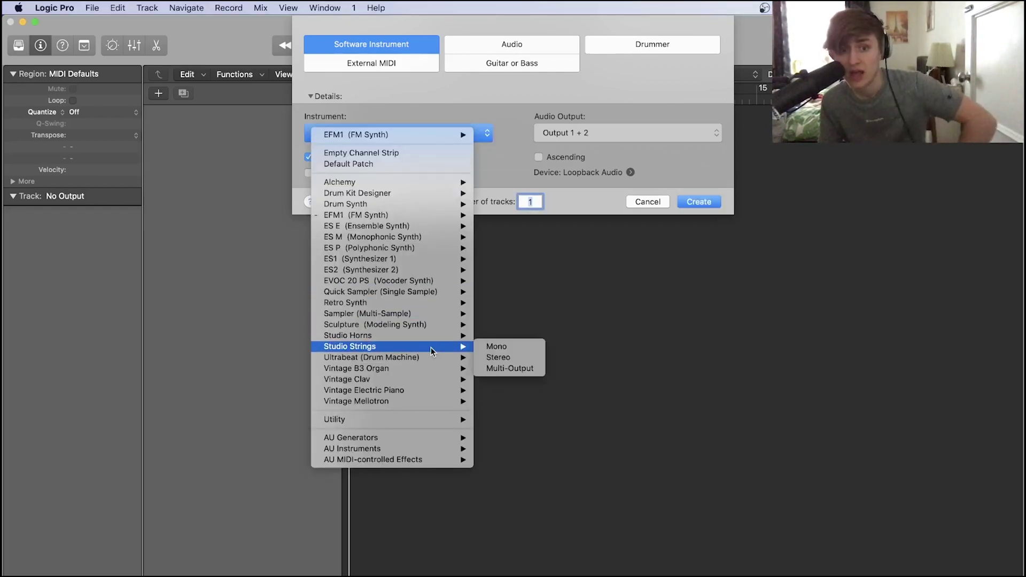
pyautogui.moveTo(454, 390)
pyautogui.click(494, 391)
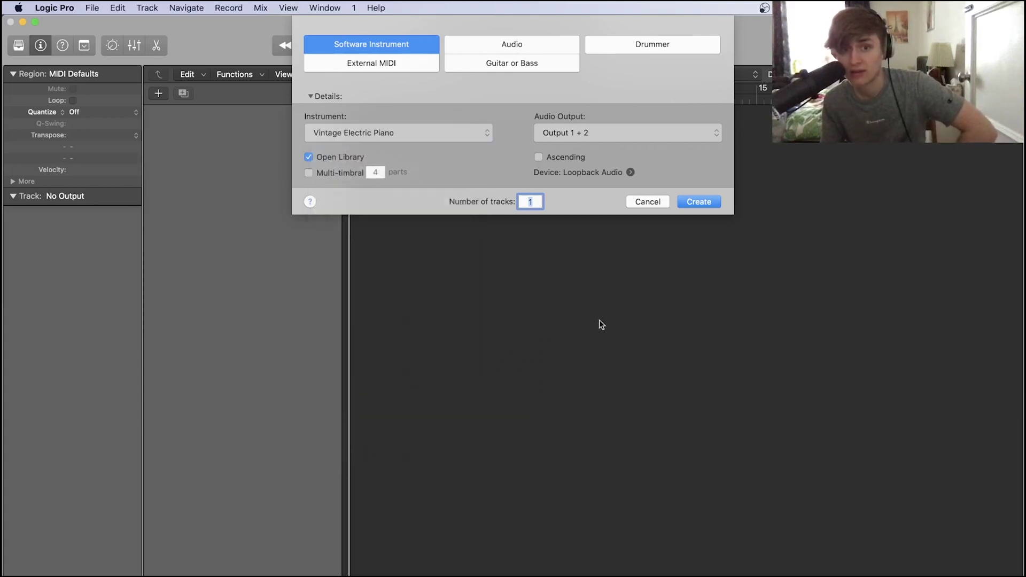
pyautogui.click(691, 201)
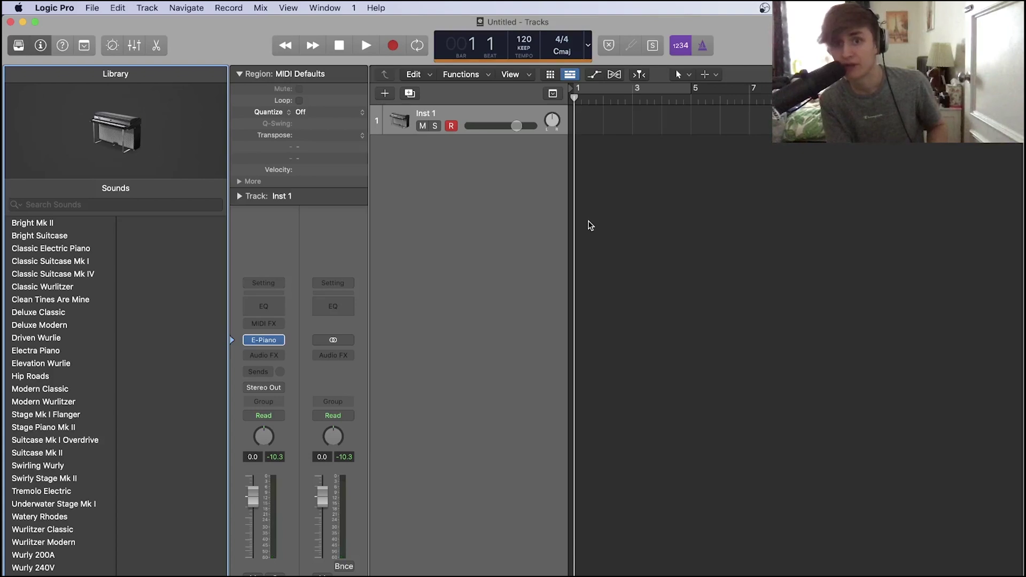
# Record a MIDI chord part on the electric piano track, stop, and return the playhead to bar 2.
pyautogui.press('r')
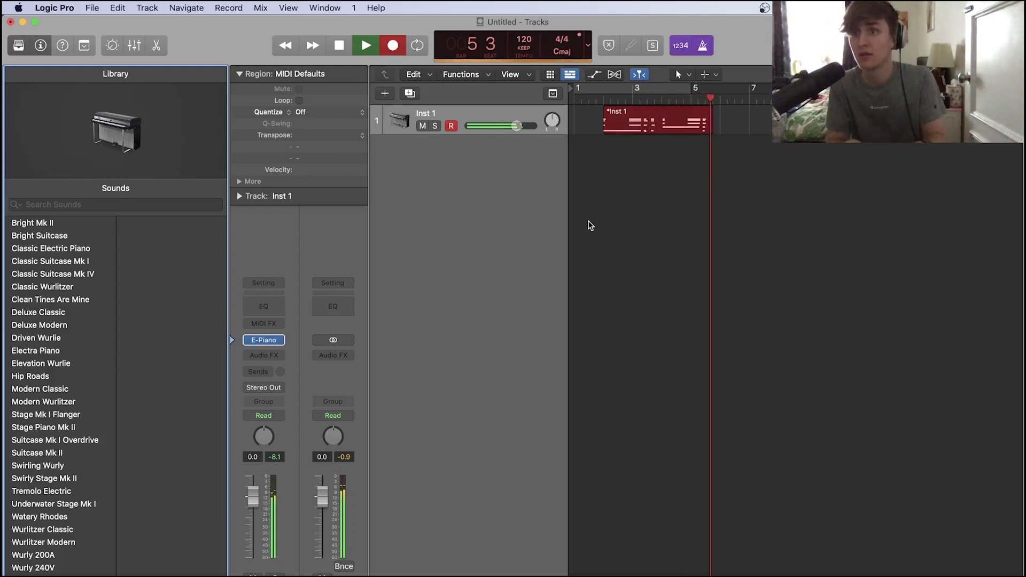
pyautogui.press('space')
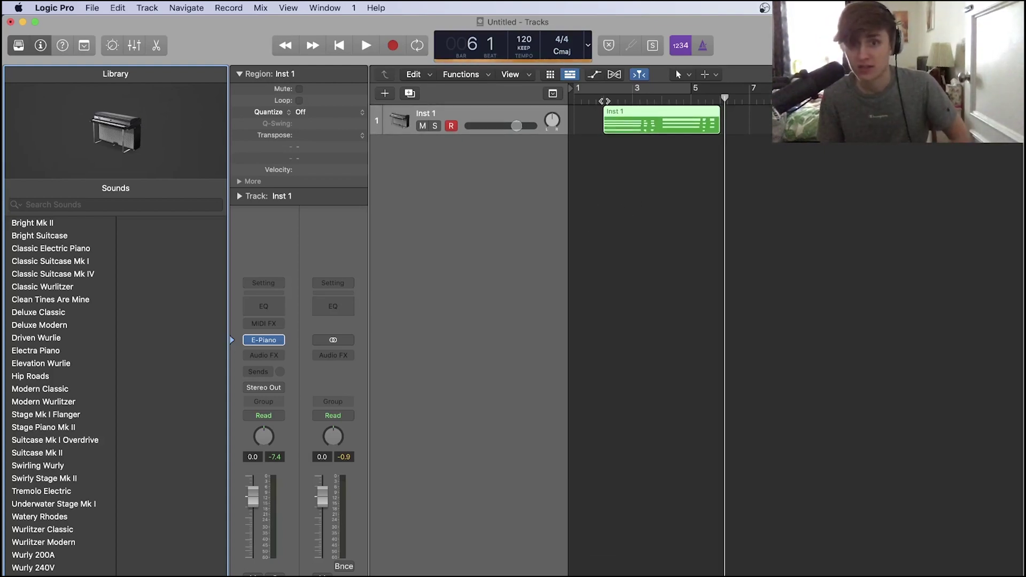
pyautogui.click(603, 100)
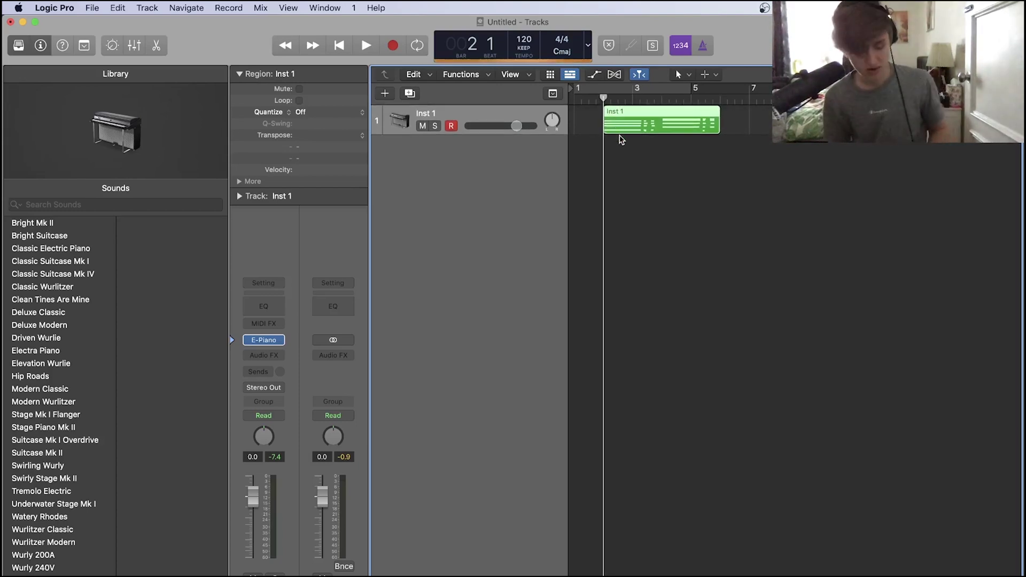
# Open the recorded Inst 1 region in the Piano Roll editor.
pyautogui.press('super+Right')
pyautogui.press('super+Right')
pyautogui.press('super+Down')
pyautogui.press('super+Down')
pyautogui.press('super+Down')
pyautogui.press('super+Down')
pyautogui.press('super+Down')
pyautogui.press('super+Down')
pyautogui.press('super+Down')
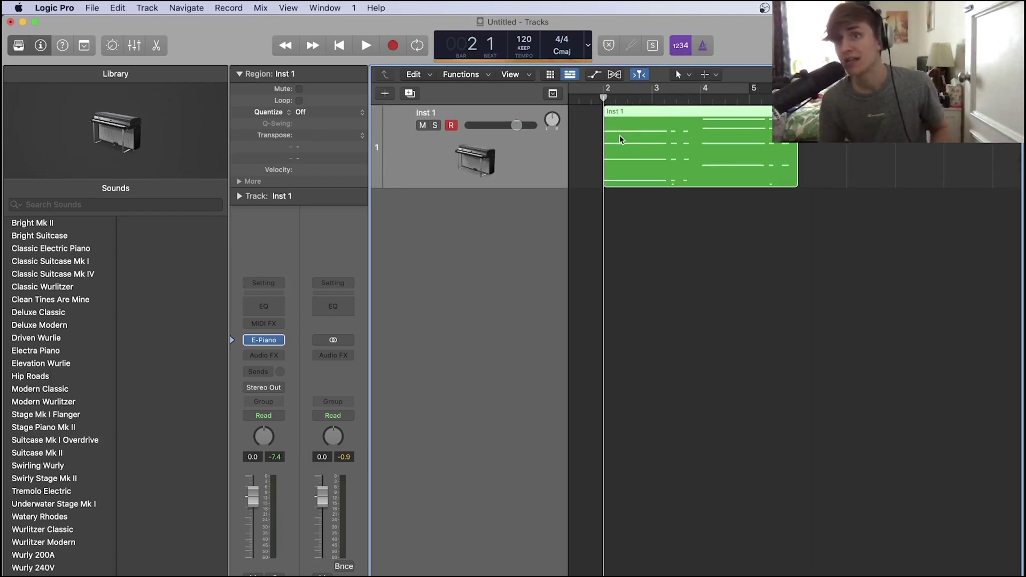
pyautogui.doubleClick(666, 144)
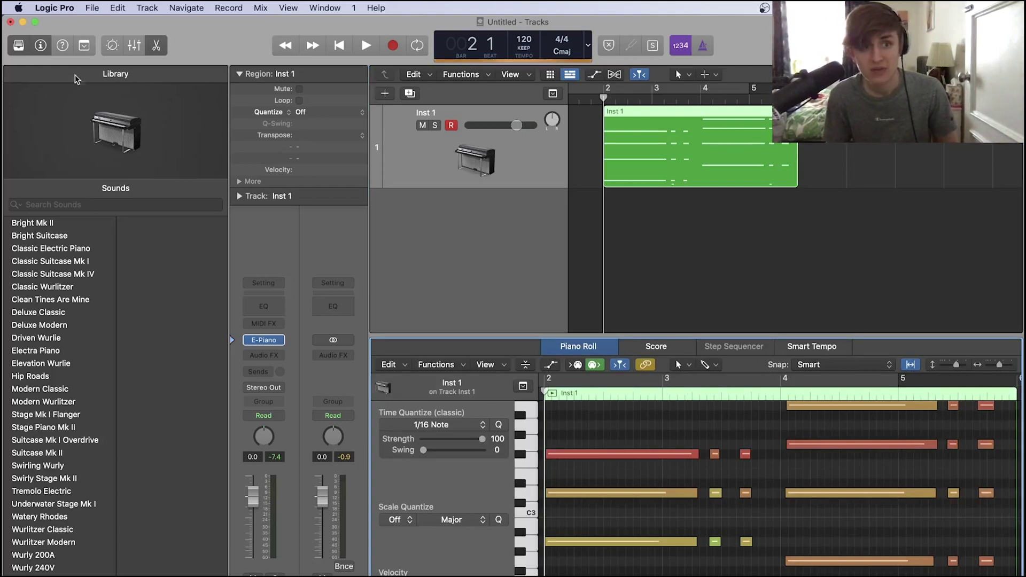
# Hide the Library and Inspector, and enlarge the Piano Roll to fill most of the window.
pyautogui.press('y')
pyautogui.press('i')
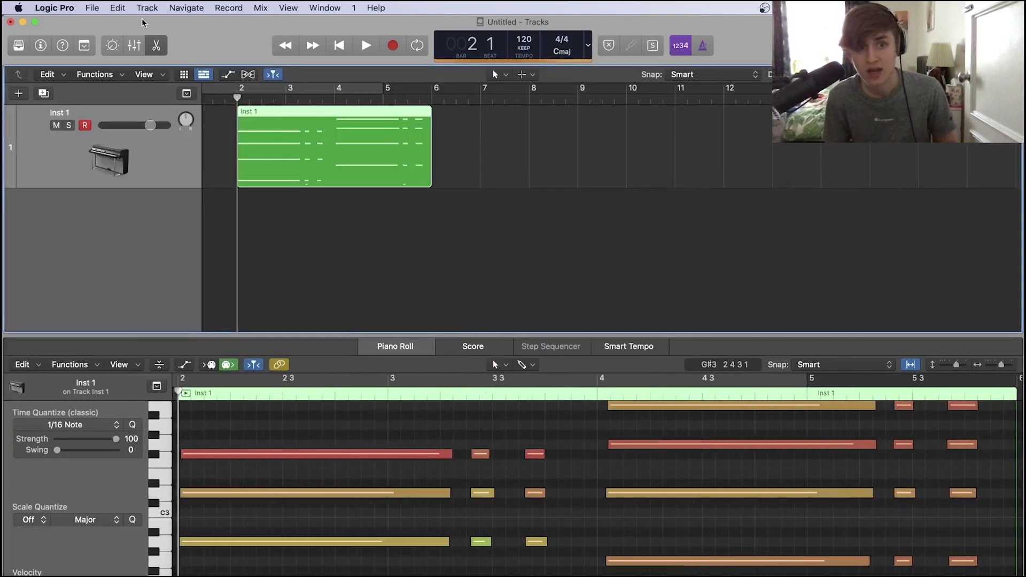
pyautogui.click(157, 45)
pyautogui.click(158, 45)
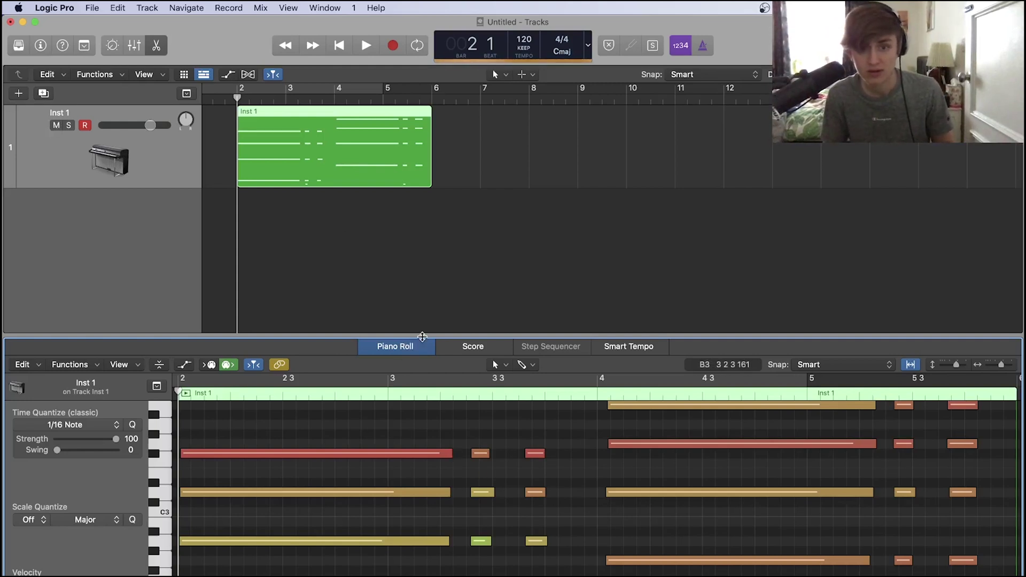
pyautogui.moveTo(411, 342); pyautogui.dragTo(420, 147)
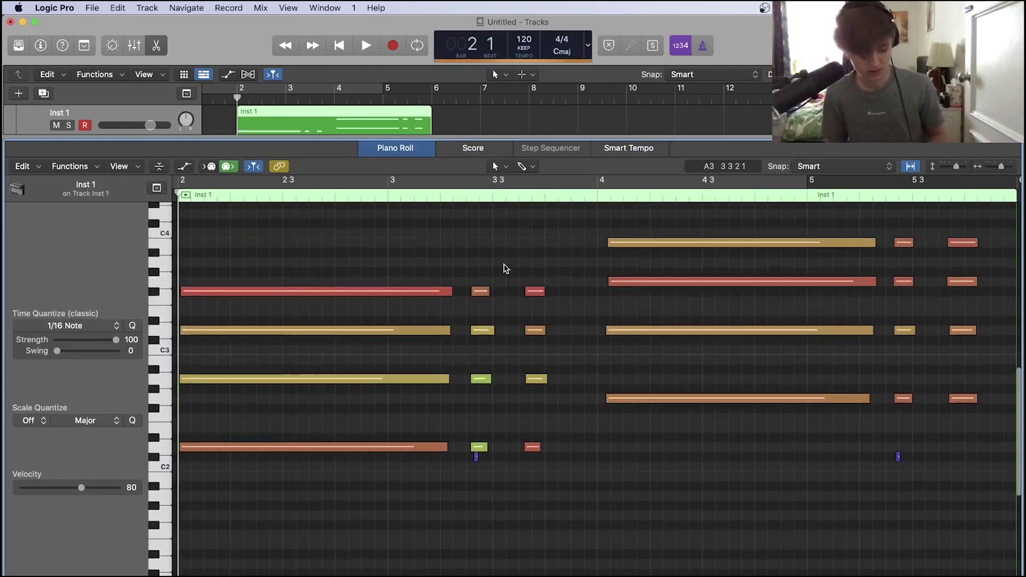
# Delete the two tiny stray C#2 notes in bars 3 and 5 of the region.
pyautogui.scroll(-4, 505, 267)
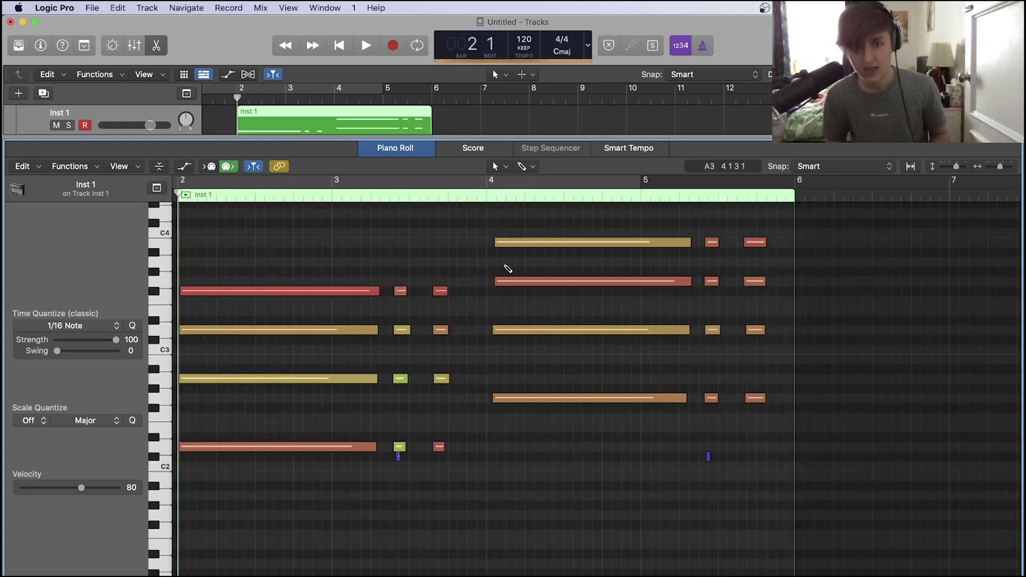
pyautogui.scroll(3, 506, 268)
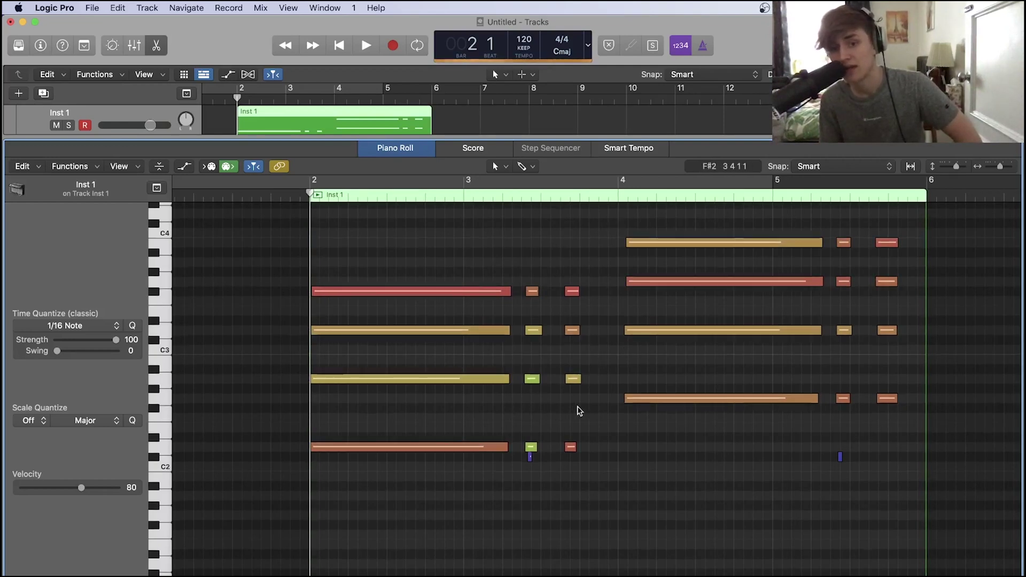
pyautogui.scroll(-1, 542, 454)
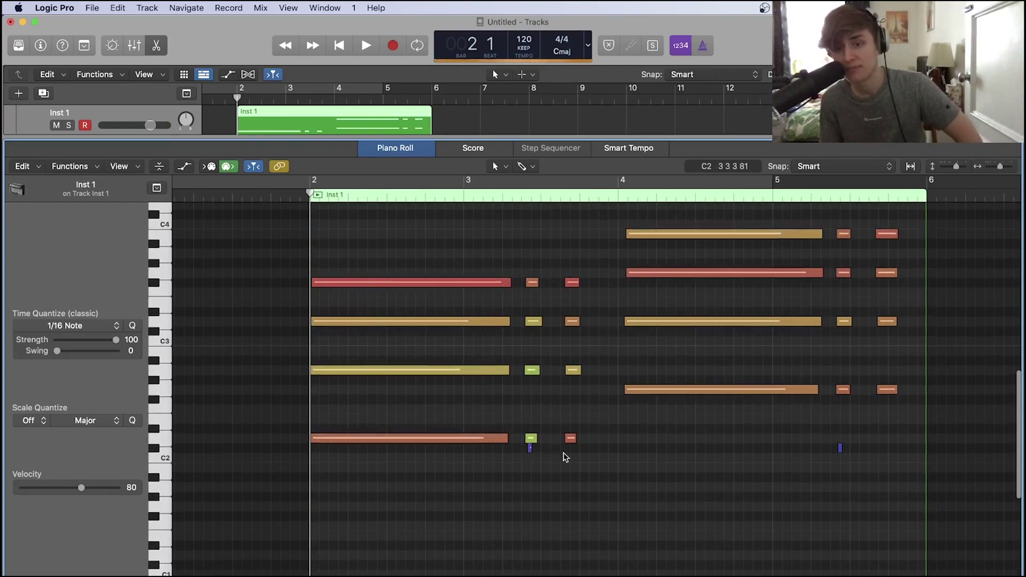
pyautogui.hscroll(-2, 756, 458)
pyautogui.moveTo(595, 493); pyautogui.dragTo(521, 451)
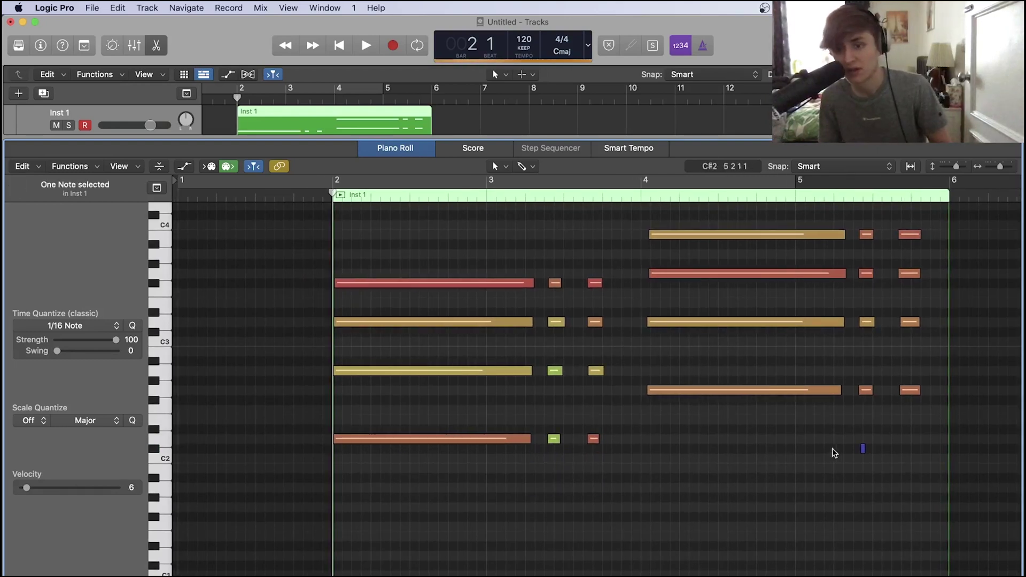
pyautogui.moveTo(833, 449); pyautogui.dragTo(890, 446)
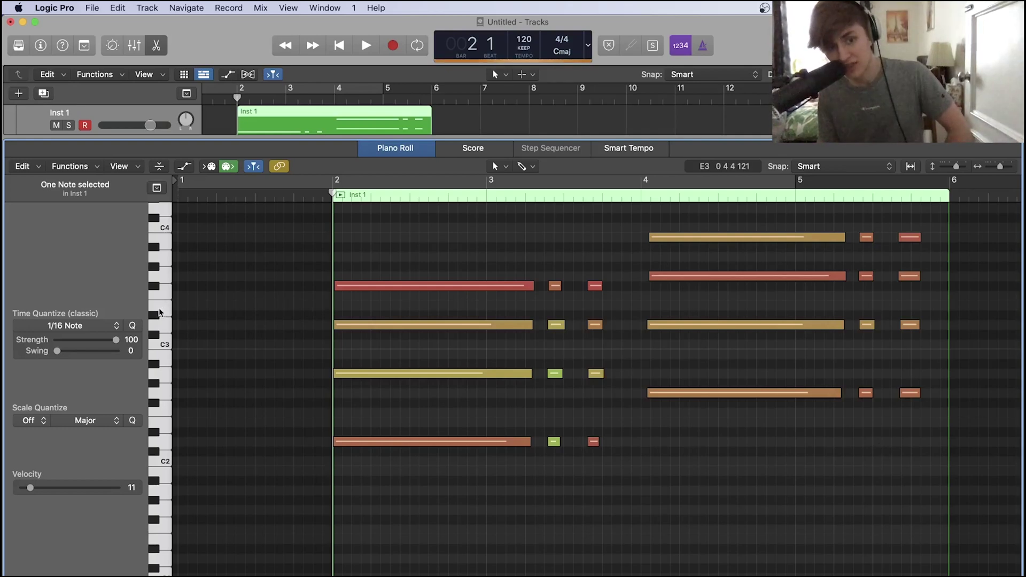
# Select and audition all D2 notes of the region, followed by all A2 notes.
pyautogui.click(163, 446)
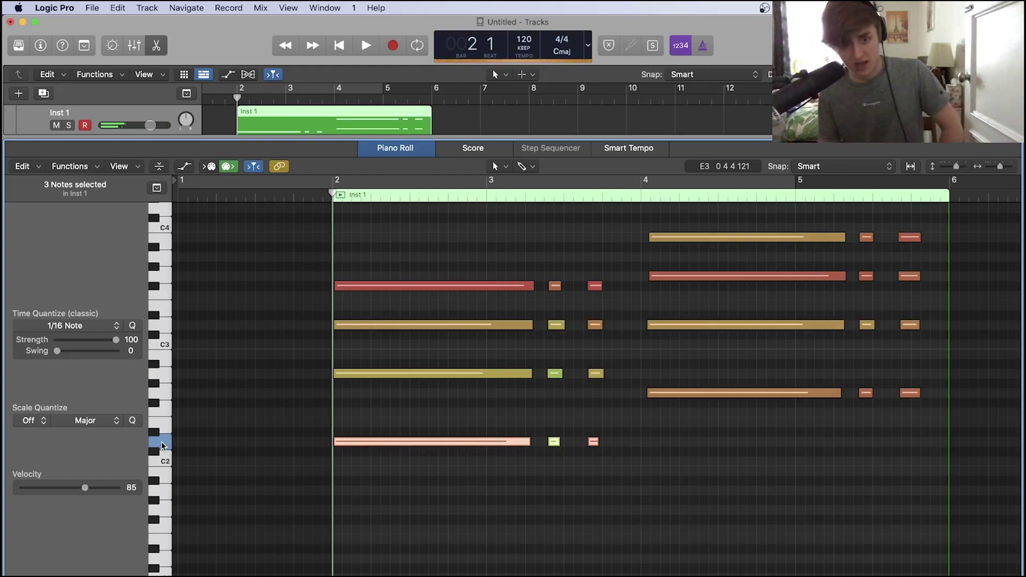
pyautogui.scroll(1, 163, 342)
pyautogui.click(163, 380)
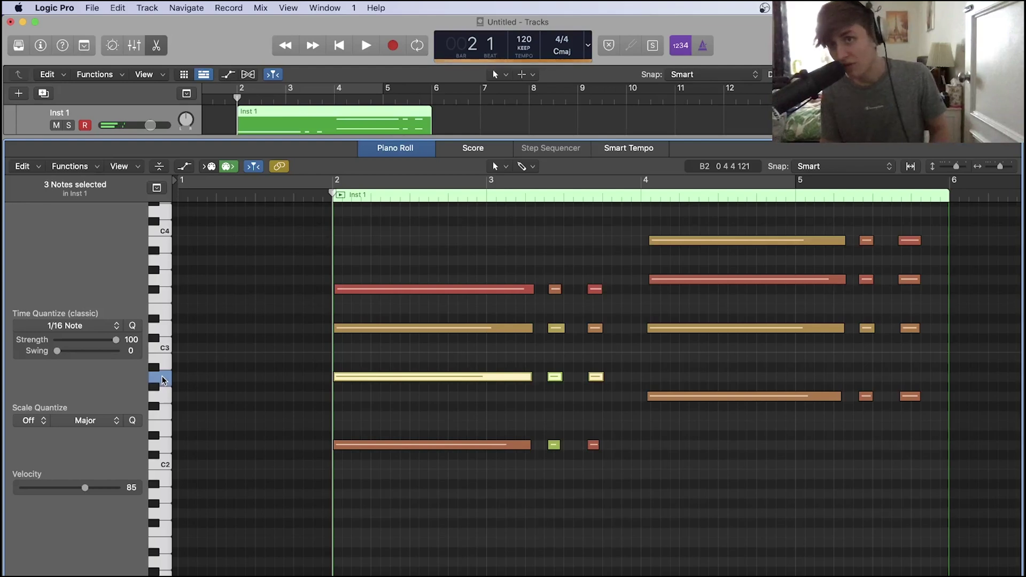
# Draw a D2 note at the start of bar 4 with the Pencil Tool and shorten it slightly.
pyautogui.click(504, 166)
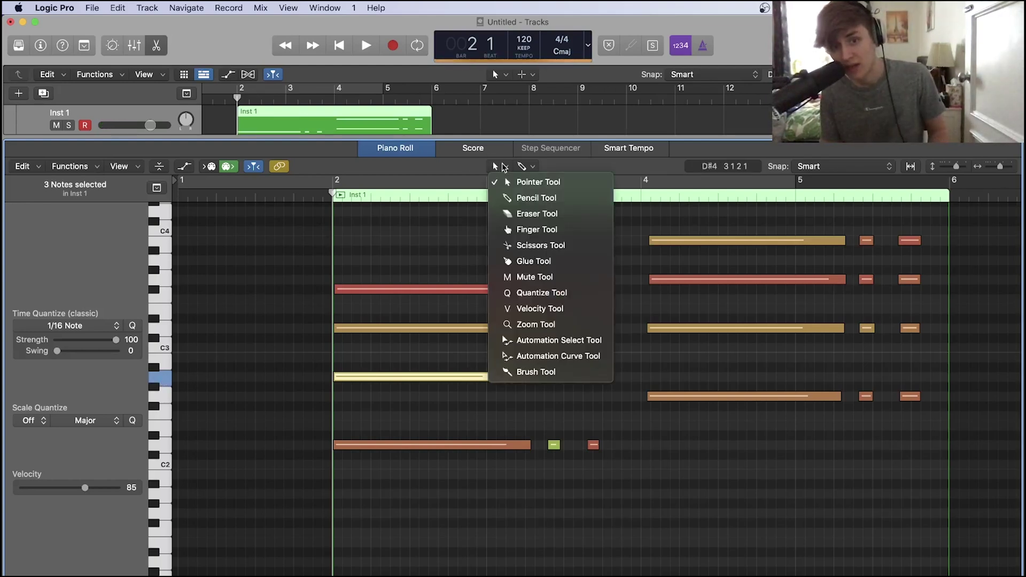
pyautogui.click(511, 198)
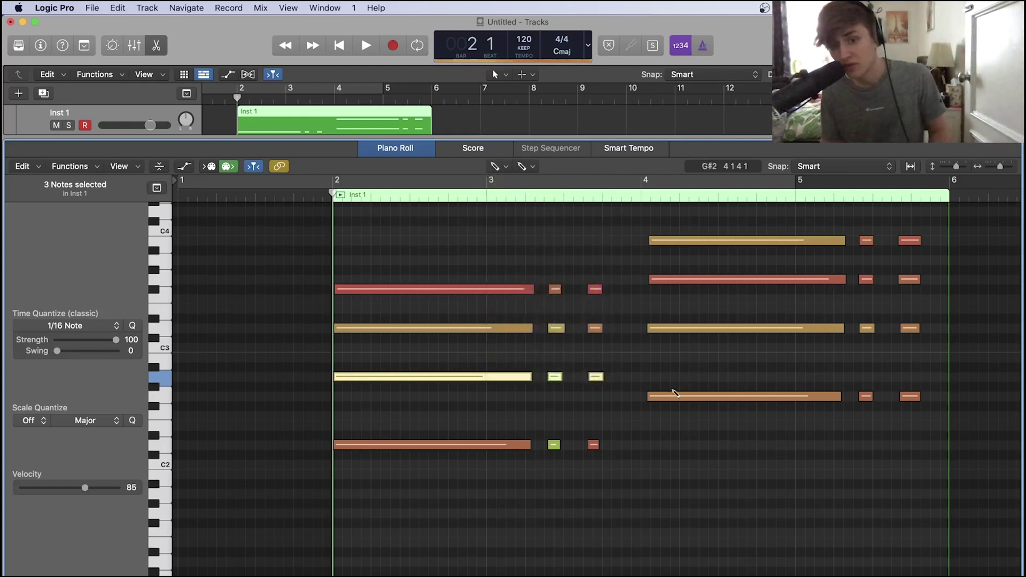
pyautogui.click(644, 445)
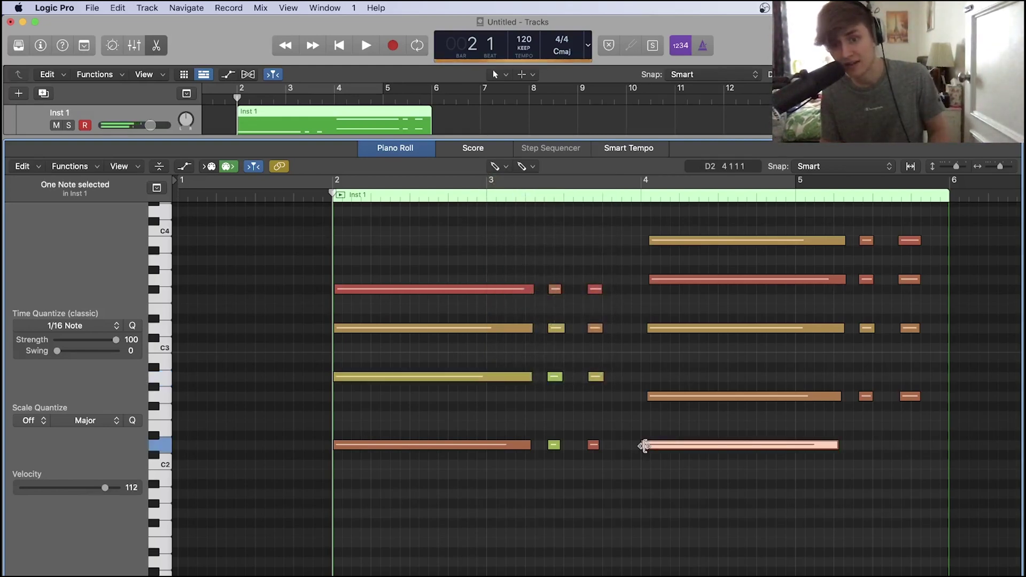
pyautogui.moveTo(837, 444)
pyautogui.mouseDown()
pyautogui.moveTo(662, 437)
pyautogui.moveTo(832, 433)
pyautogui.mouseUp()
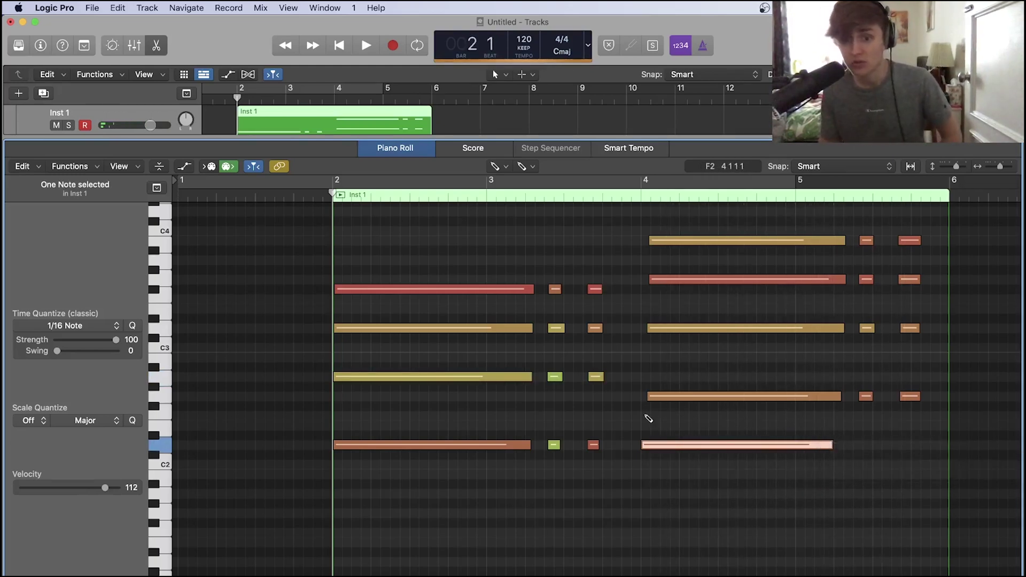
# Draw five more test notes with the Pencil Tool at various low pitches in bars 4 and 5.
pyautogui.click(653, 425)
pyautogui.moveTo(712, 474)
pyautogui.mouseDown()
pyautogui.moveTo(713, 565)
pyautogui.moveTo(684, 508)
pyautogui.mouseUp()
pyautogui.moveTo(685, 513); pyautogui.dragTo(747, 522)
pyautogui.click(799, 503)
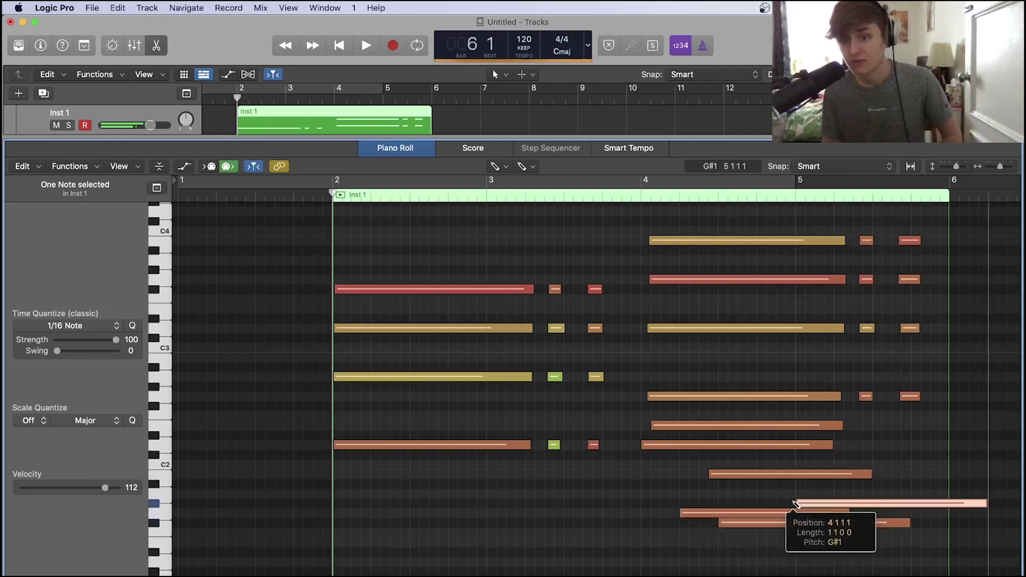
# Switch back to the Pointer Tool and delete the six pencilled notes.
pyautogui.press('t')
pyautogui.click(826, 504)
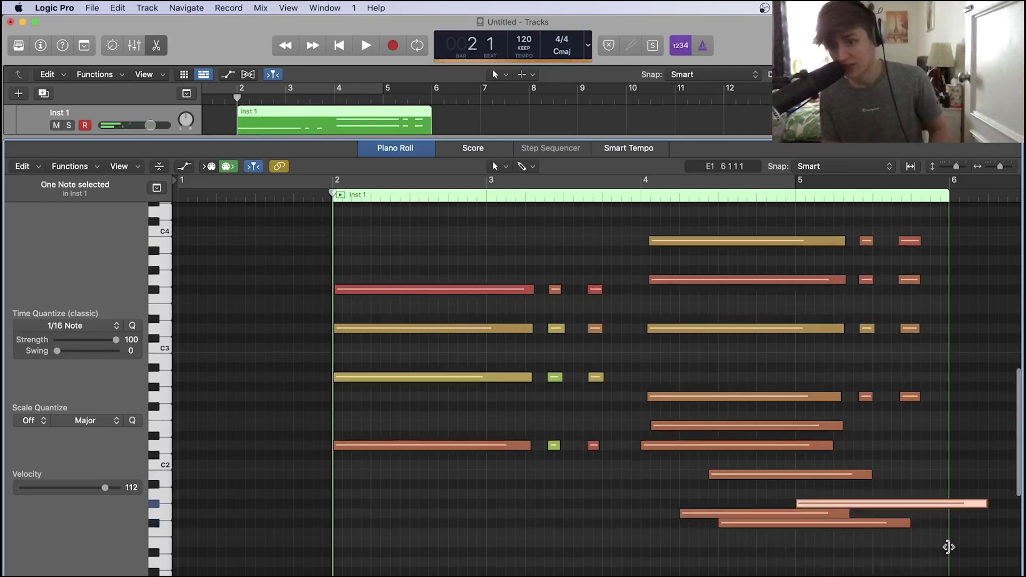
pyautogui.moveTo(927, 557); pyautogui.dragTo(708, 427)
pyautogui.press('Delete')
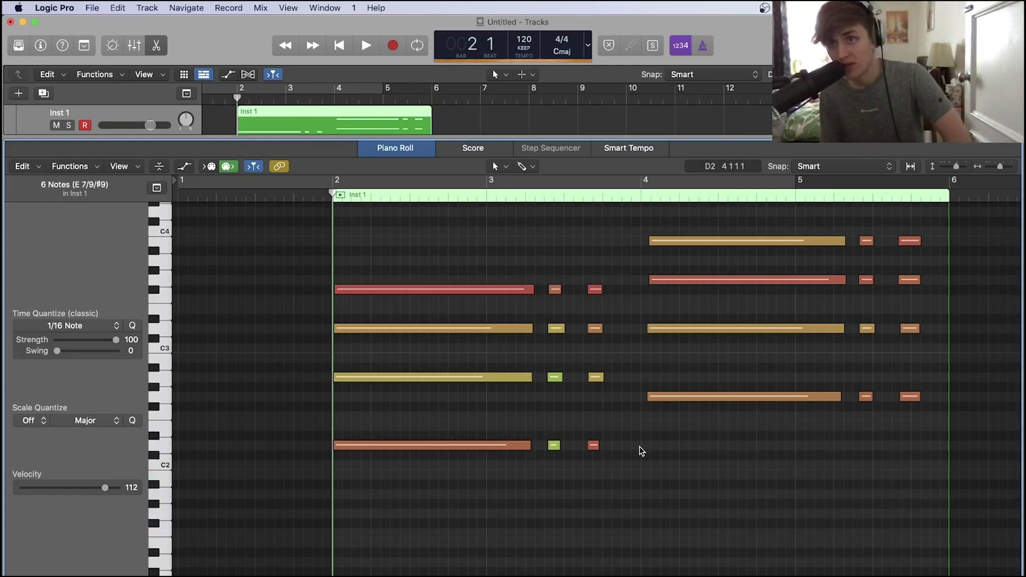
# Select all notes in the region and set their time quantize to 1/8 Note.
pyautogui.scroll(-1, 829, 378)
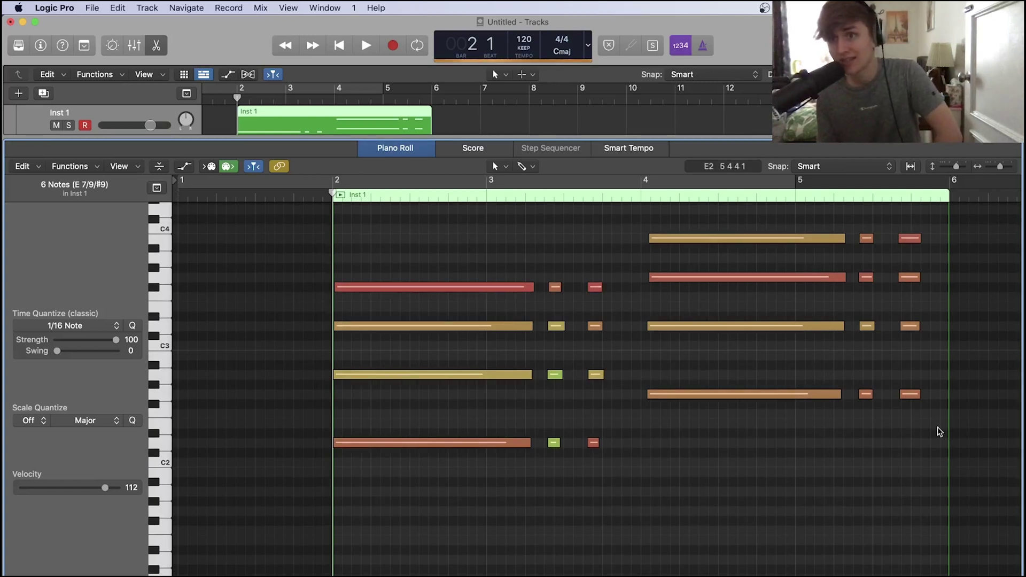
pyautogui.moveTo(914, 516); pyautogui.dragTo(388, 259)
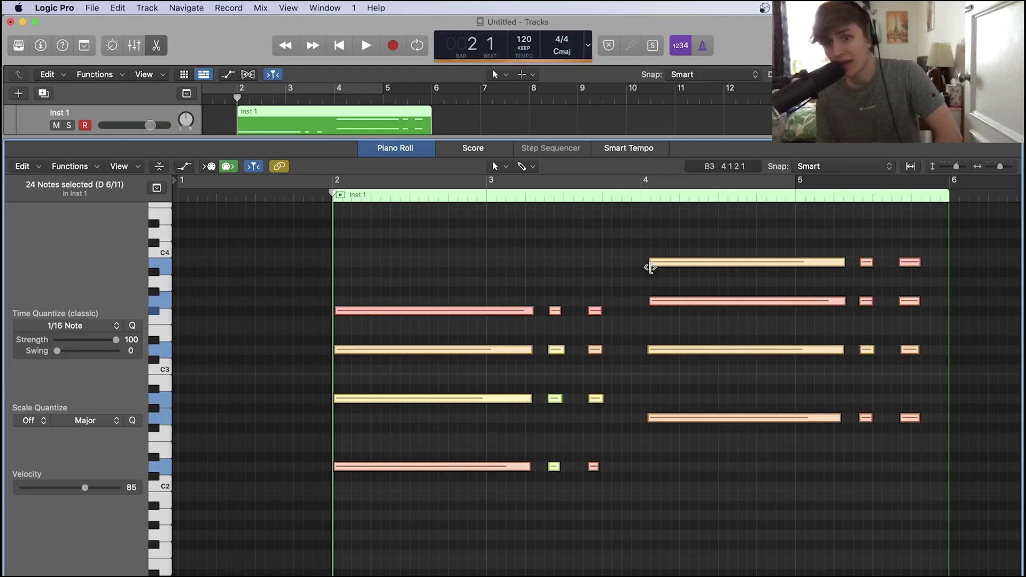
pyautogui.hscroll(2, 419, 299)
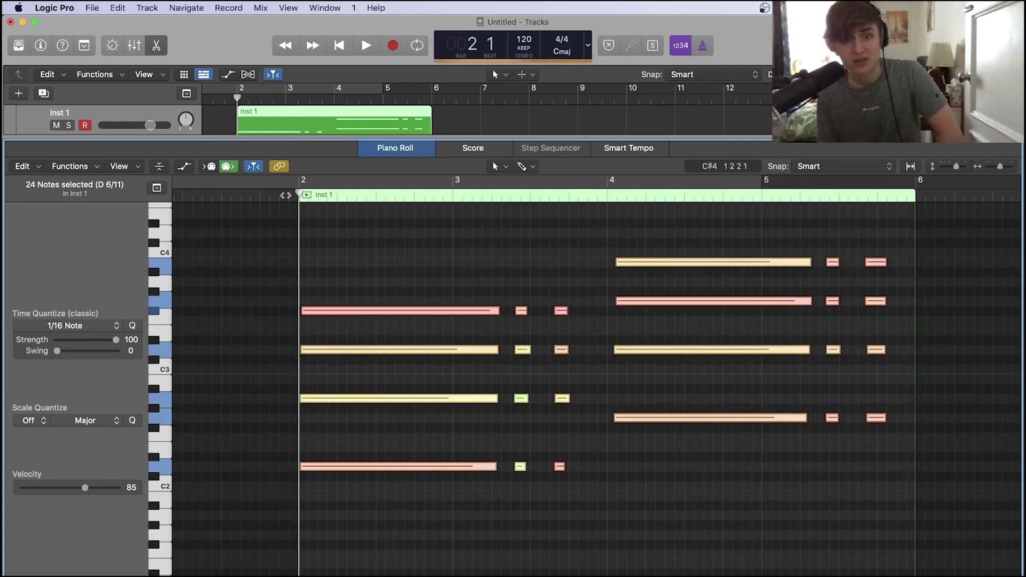
pyautogui.scroll(1, 588, 374)
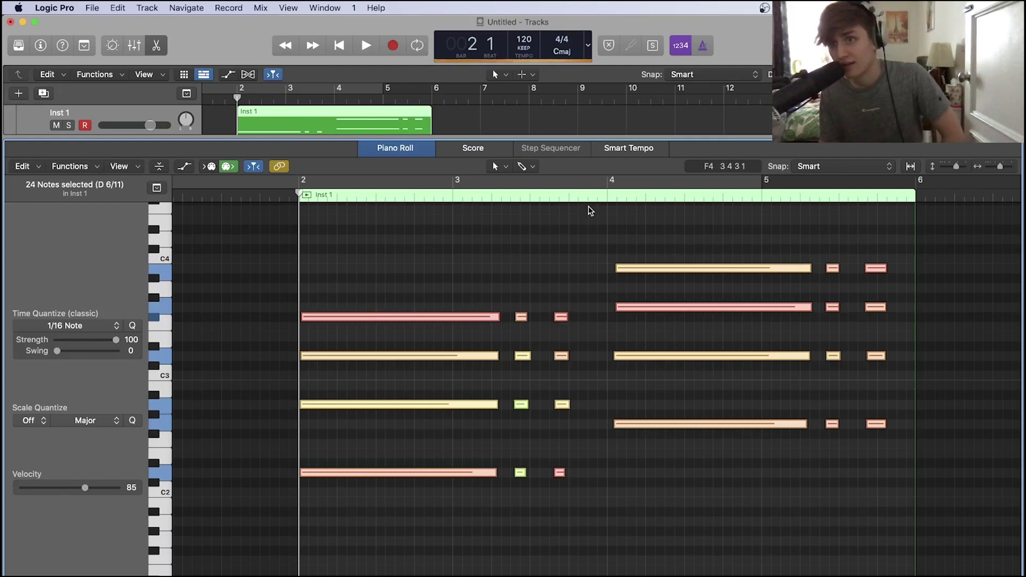
pyautogui.click(67, 326)
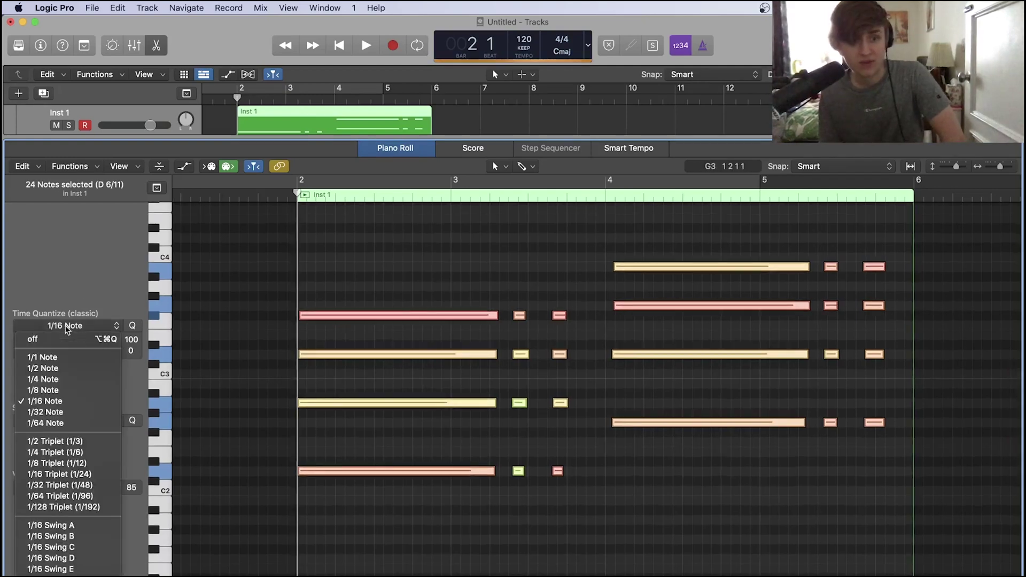
pyautogui.click(55, 390)
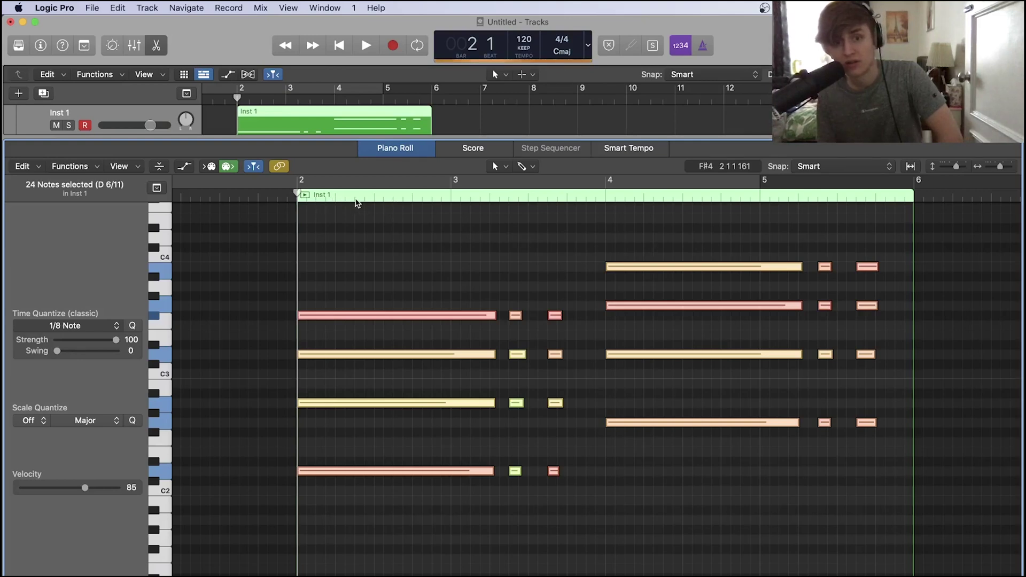
# Change the time quantize of the selected notes to 1/4 Note, followed by 1/2 Note.
pyautogui.click(67, 325)
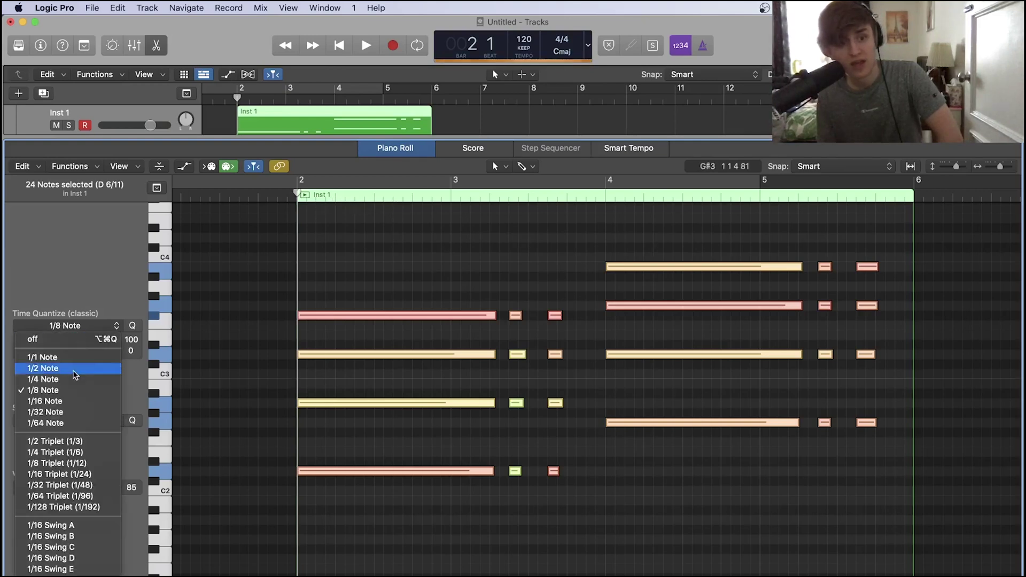
pyautogui.click(74, 381)
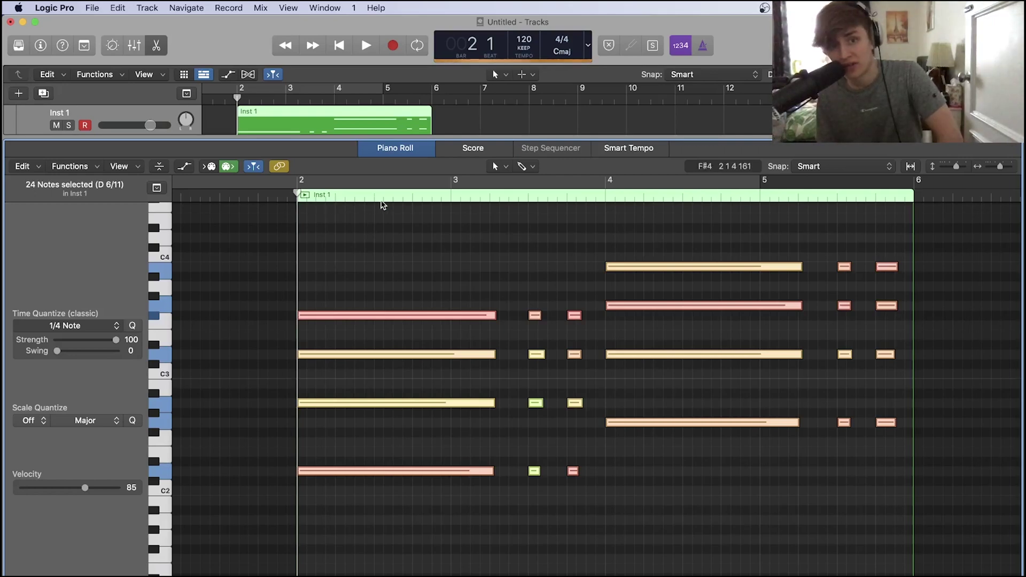
pyautogui.click(67, 325)
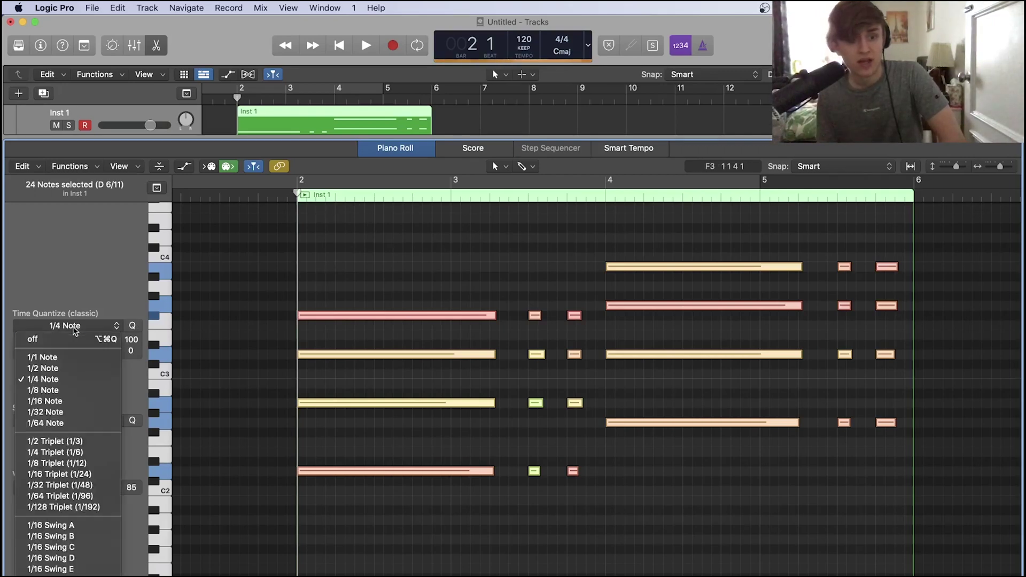
pyautogui.click(63, 369)
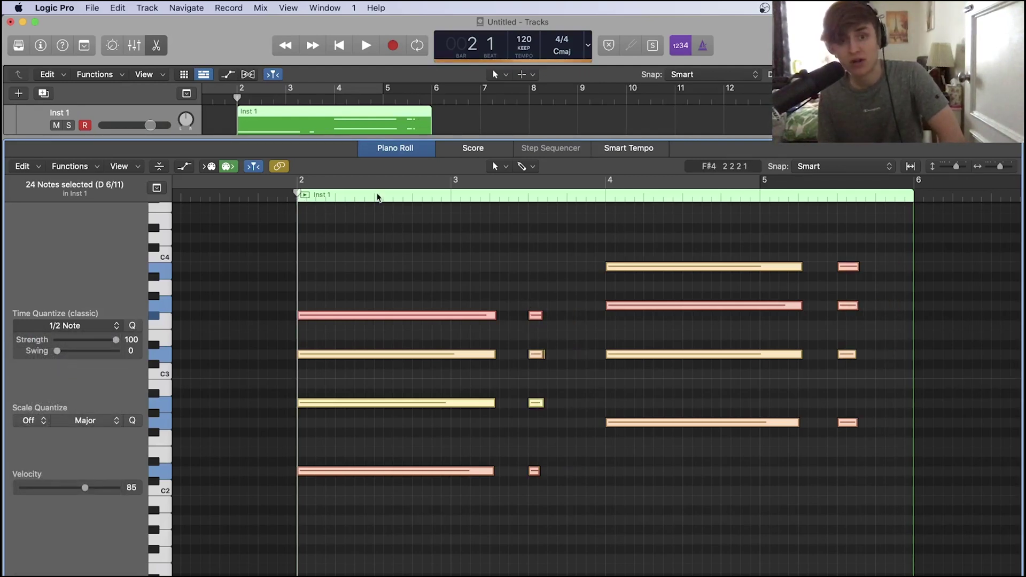
# Change the time quantize of the selected notes to 1/1 Note, and finally to 1/16 Note.
pyautogui.click(95, 327)
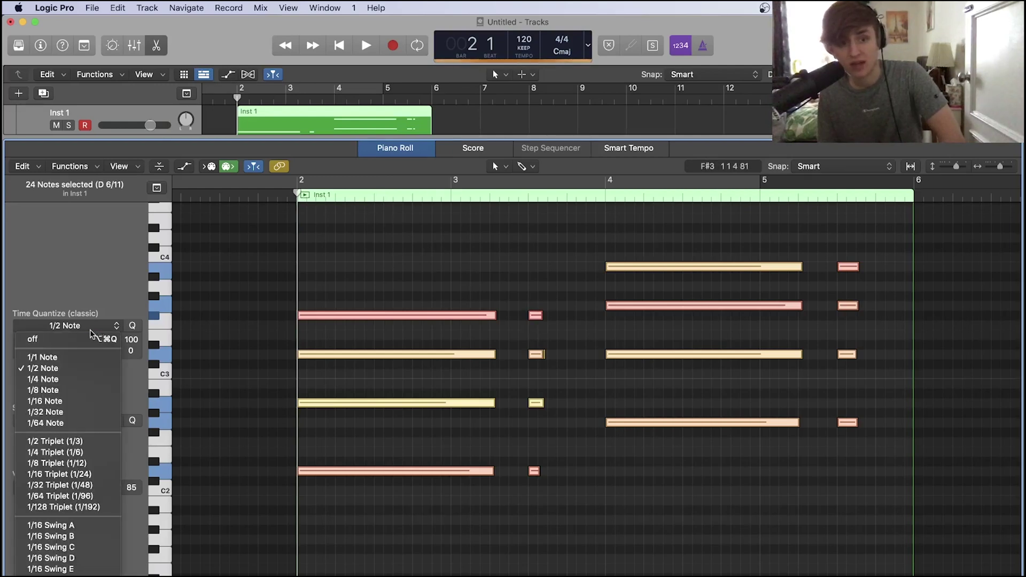
pyautogui.click(60, 357)
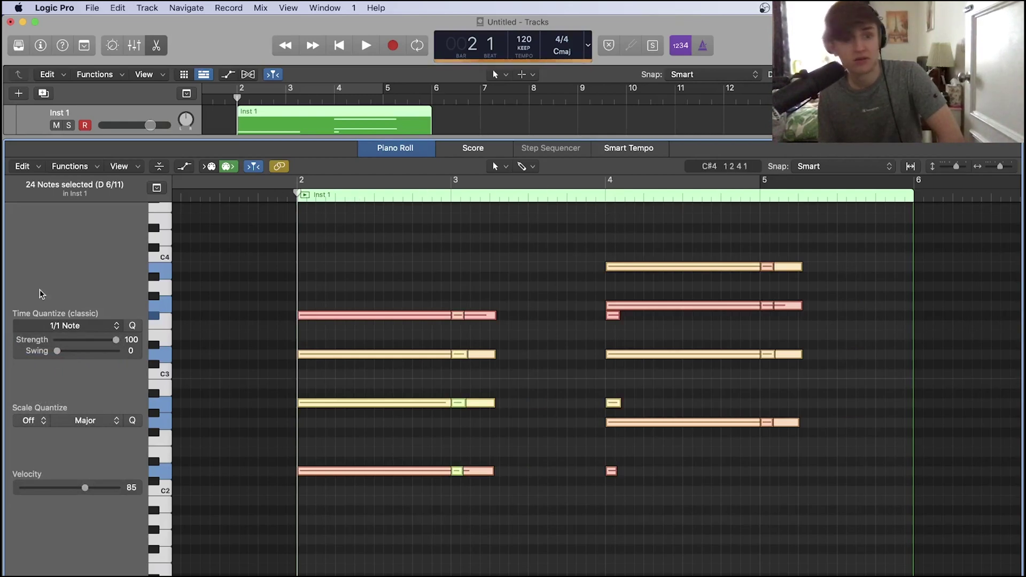
pyautogui.click(83, 326)
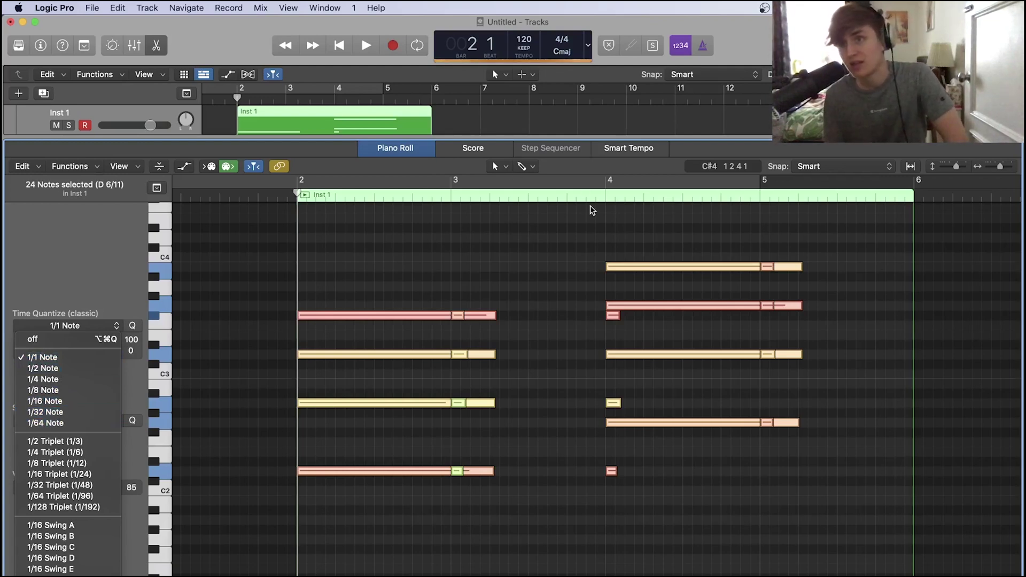
pyautogui.click(58, 401)
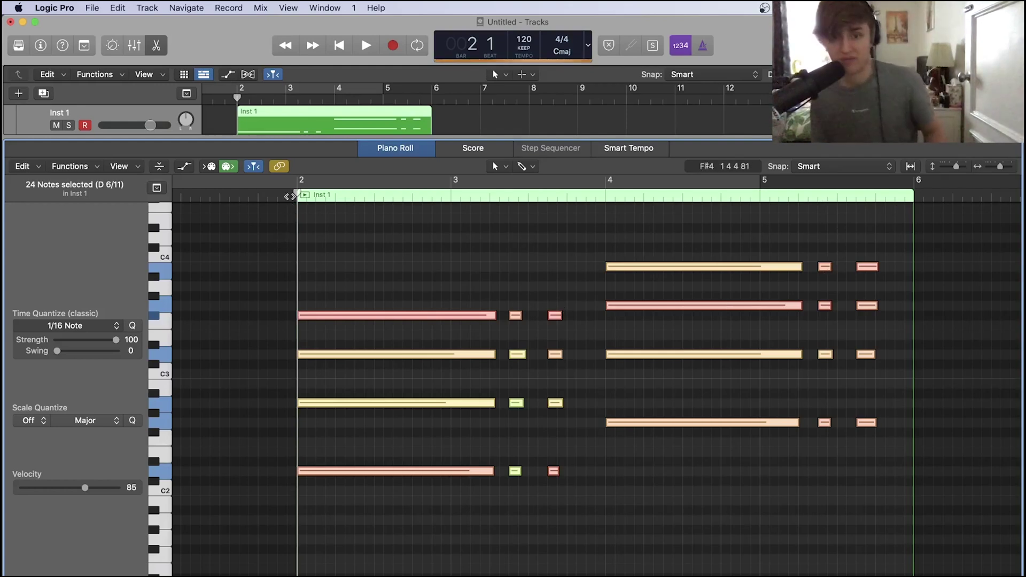
# Turn on the metronome and play back the quantized region against the click.
pyautogui.hscroll(1, 291, 198)
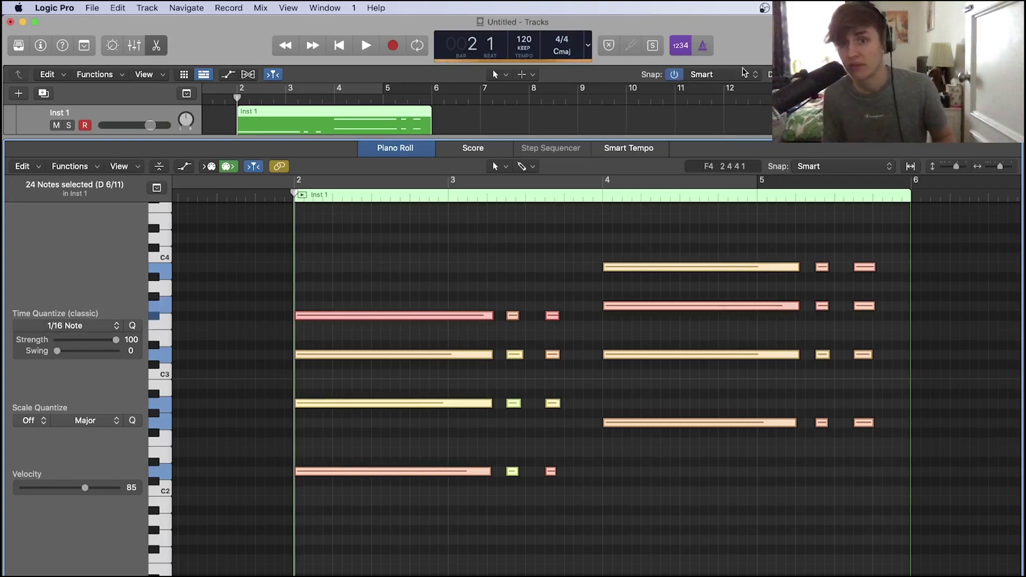
pyautogui.click(703, 46)
pyautogui.press('space')
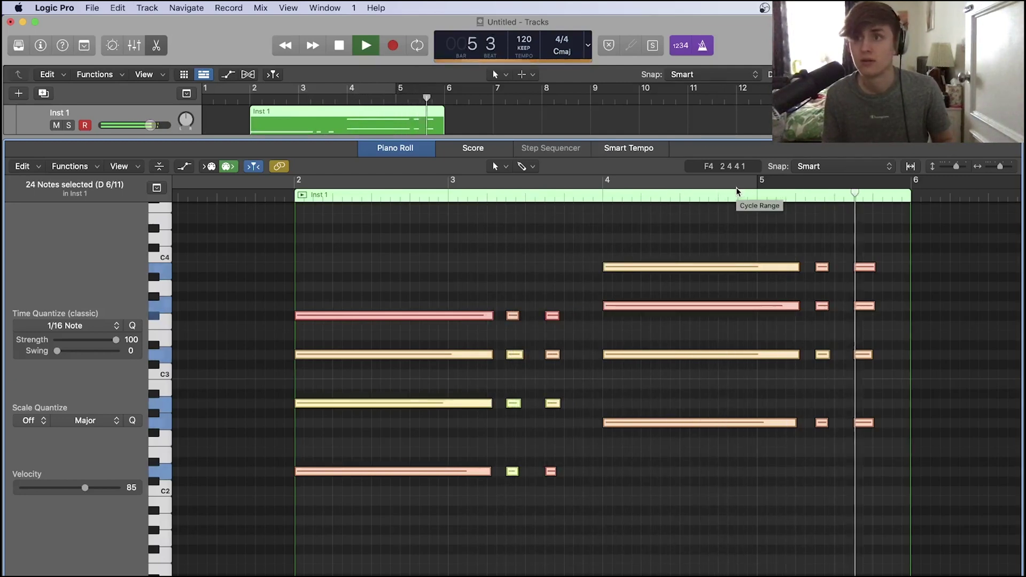
pyautogui.press('space')
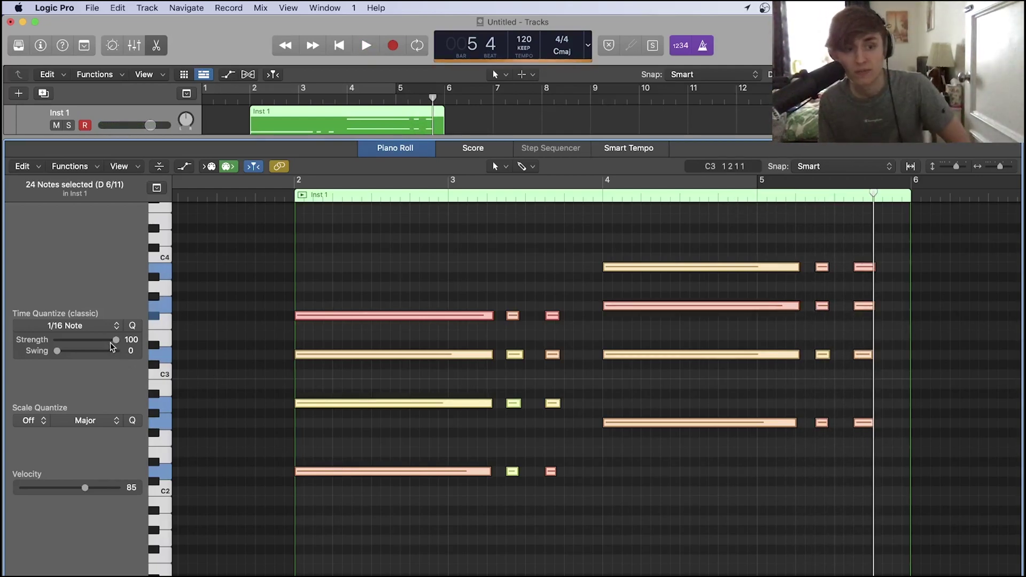
# Clear the note selection, select only the long F#3 note starting at bar 2 and set its velocity to 114.
pyautogui.scroll(2, 130, 440)
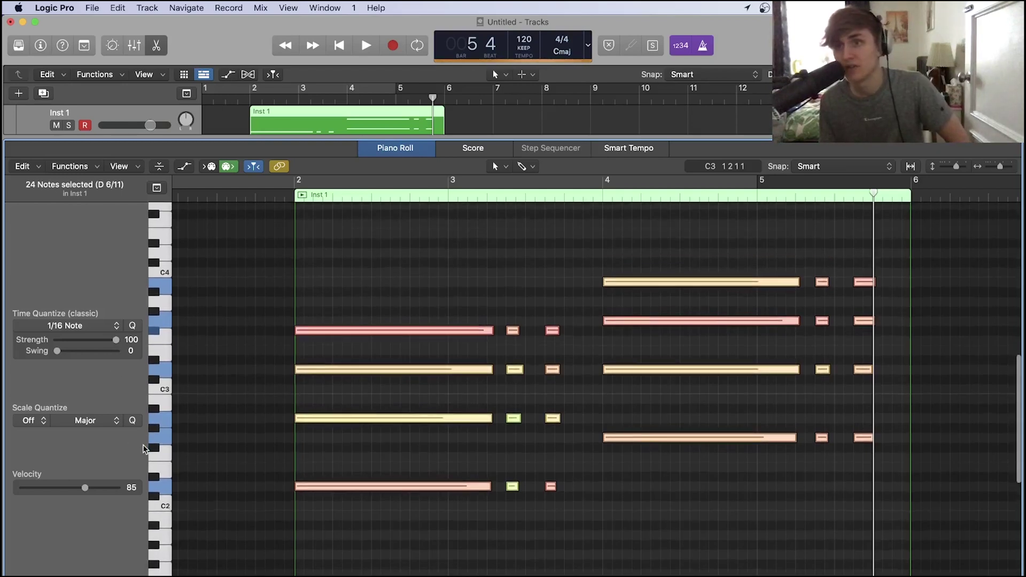
pyautogui.click(260, 305)
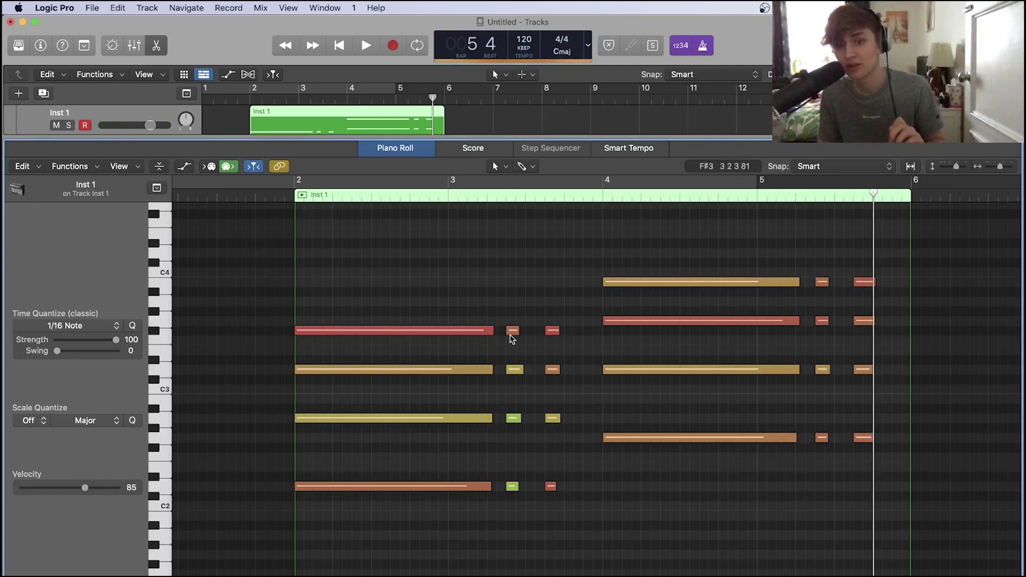
pyautogui.scroll(-1, 753, 397)
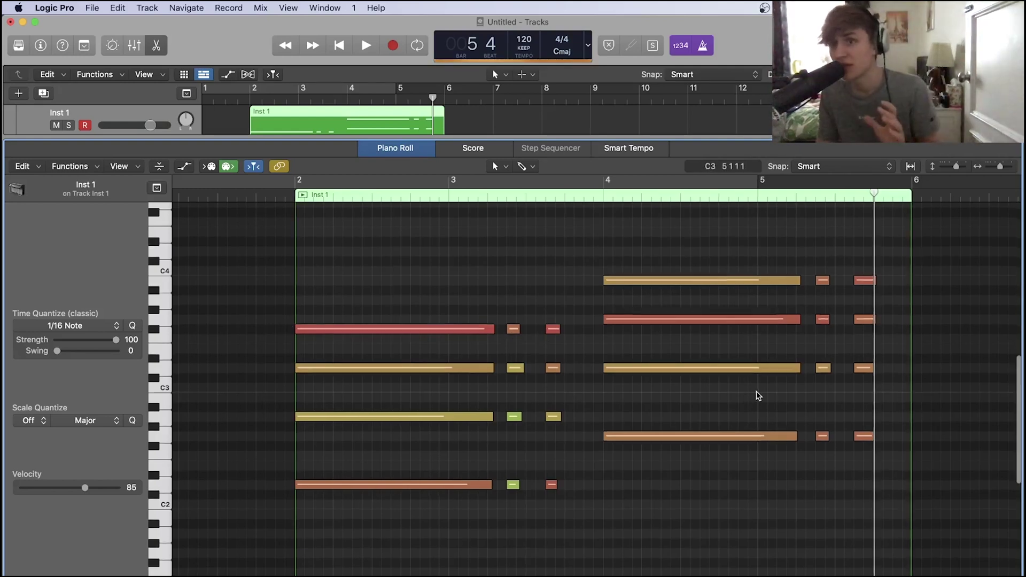
pyautogui.hscroll(1, 757, 391)
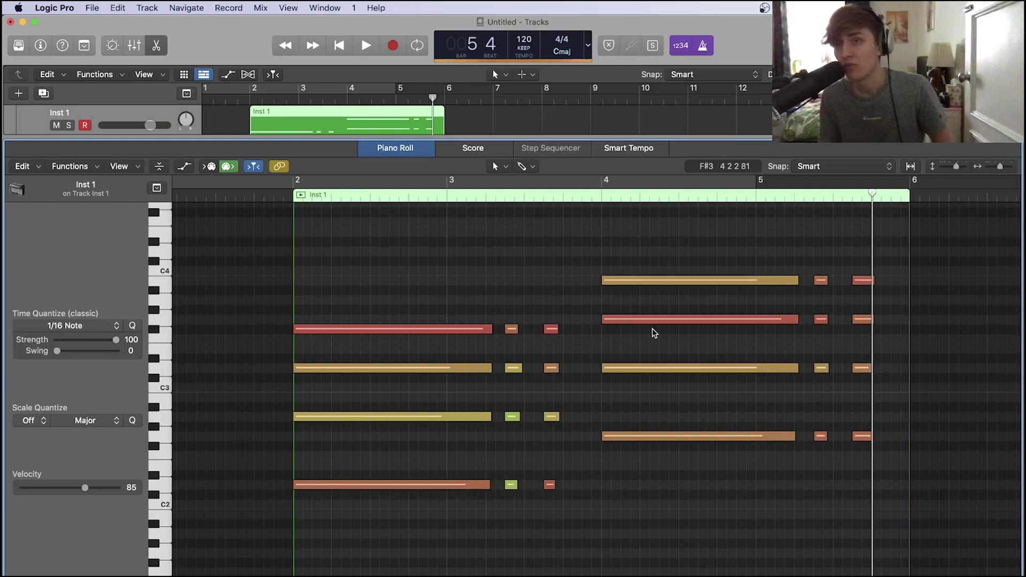
pyautogui.moveTo(677, 318)
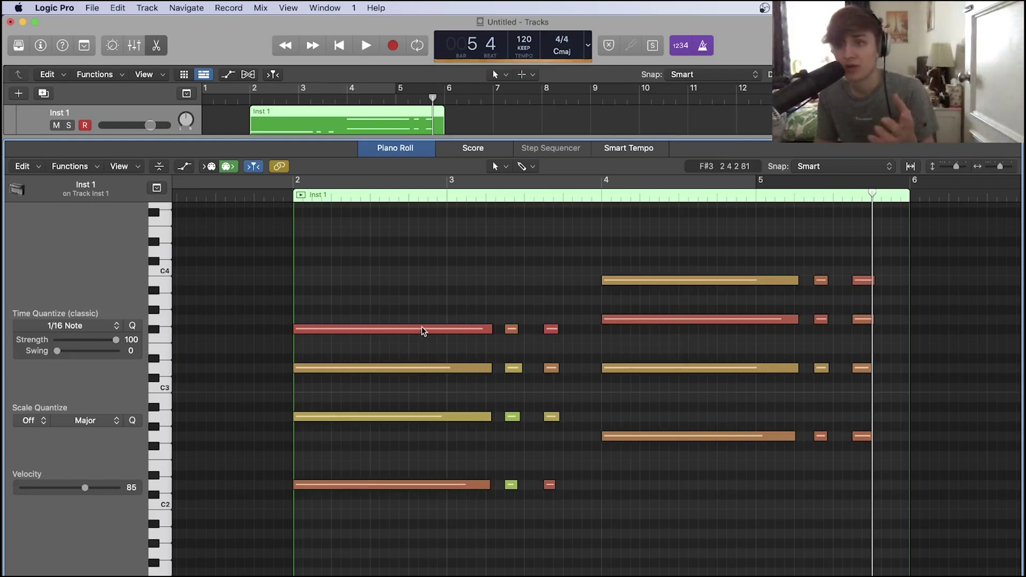
pyautogui.moveTo(422, 330)
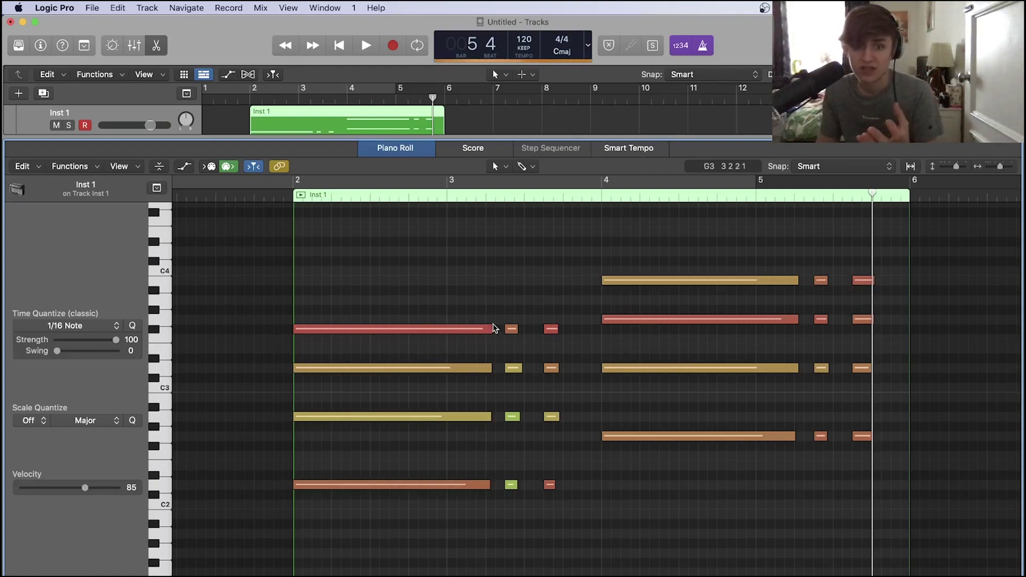
pyautogui.click(488, 329)
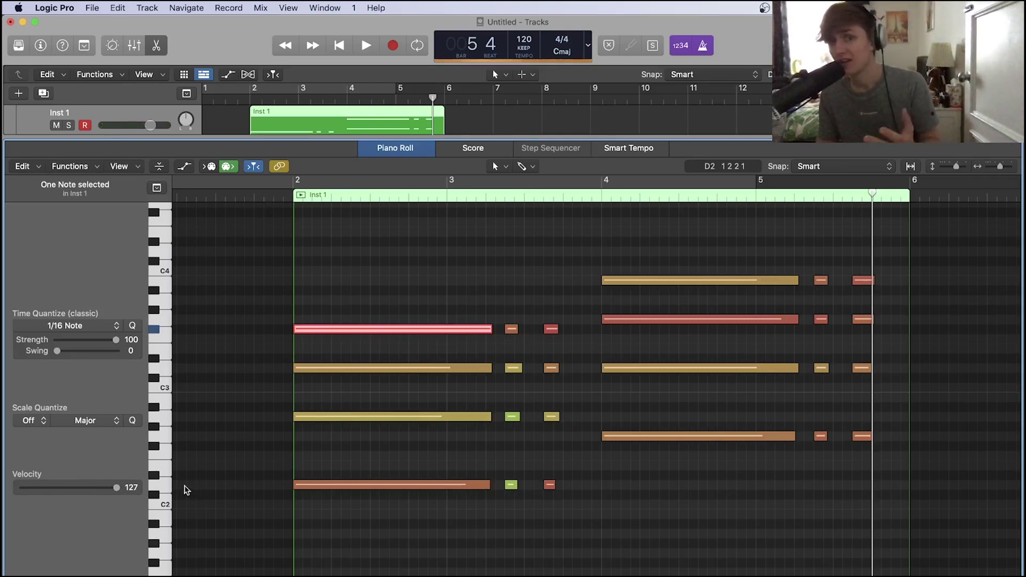
pyautogui.moveTo(114, 490); pyautogui.dragTo(102, 494)
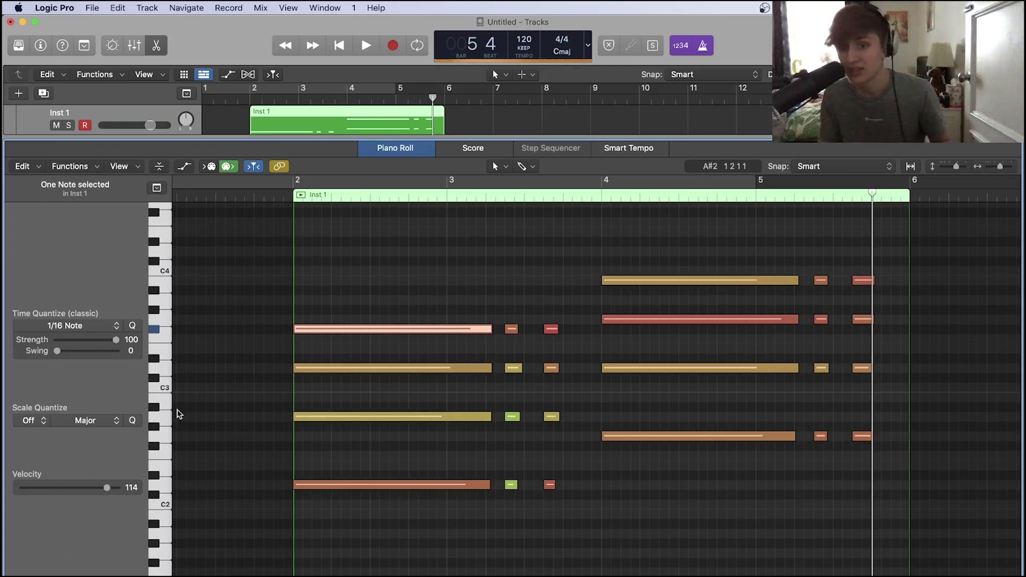
# Select twelve of the loudest, reddish notes across both chord progressions and lower their velocity to 97 as a group.
pyautogui.moveTo(249, 308); pyautogui.dragTo(507, 316)
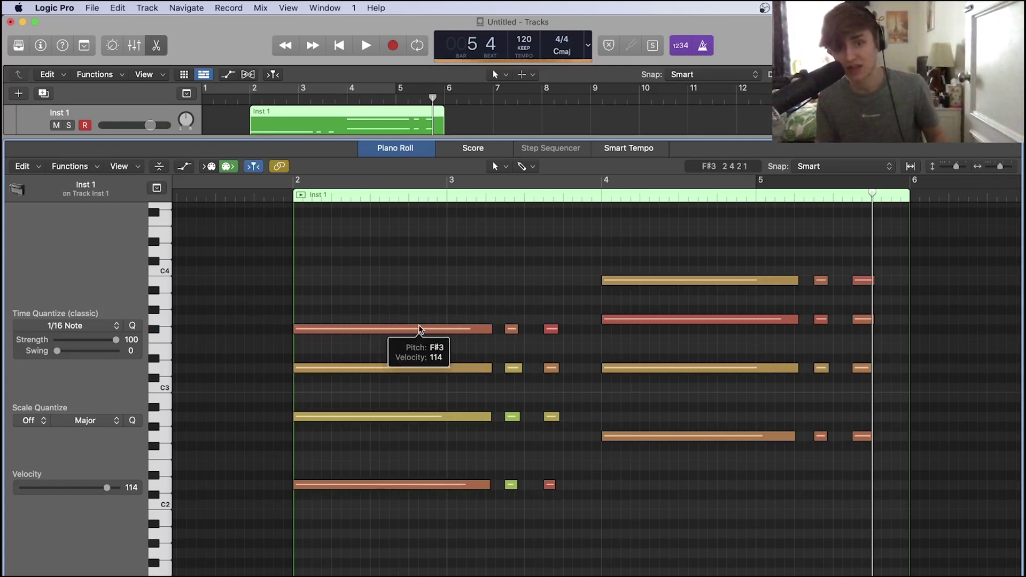
pyautogui.click(418, 329)
pyautogui.hscroll(-1, 419, 328)
pyautogui.keyDown('shift'); pyautogui.click(520, 329); pyautogui.keyUp('shift')
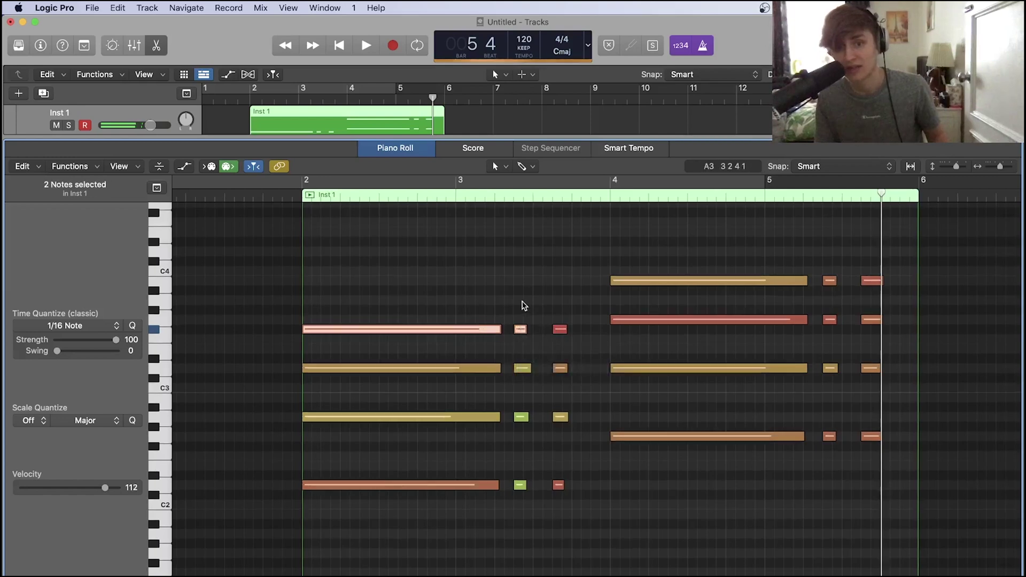
pyautogui.moveTo(529, 303); pyautogui.dragTo(580, 336)
pyautogui.keyDown('shift'); pyautogui.click(614, 319); pyautogui.keyUp('shift')
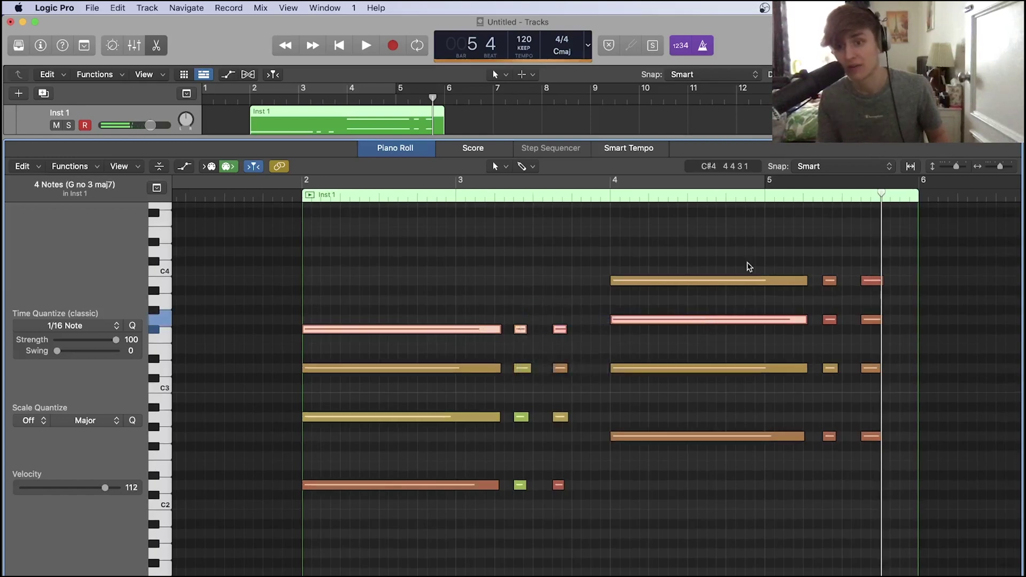
pyautogui.moveTo(836, 243); pyautogui.dragTo(898, 338)
pyautogui.moveTo(908, 461); pyautogui.dragTo(819, 442)
pyautogui.moveTo(574, 514); pyautogui.dragTo(546, 476)
pyautogui.moveTo(452, 509); pyautogui.dragTo(430, 487)
pyautogui.moveTo(822, 262); pyautogui.dragTo(828, 330)
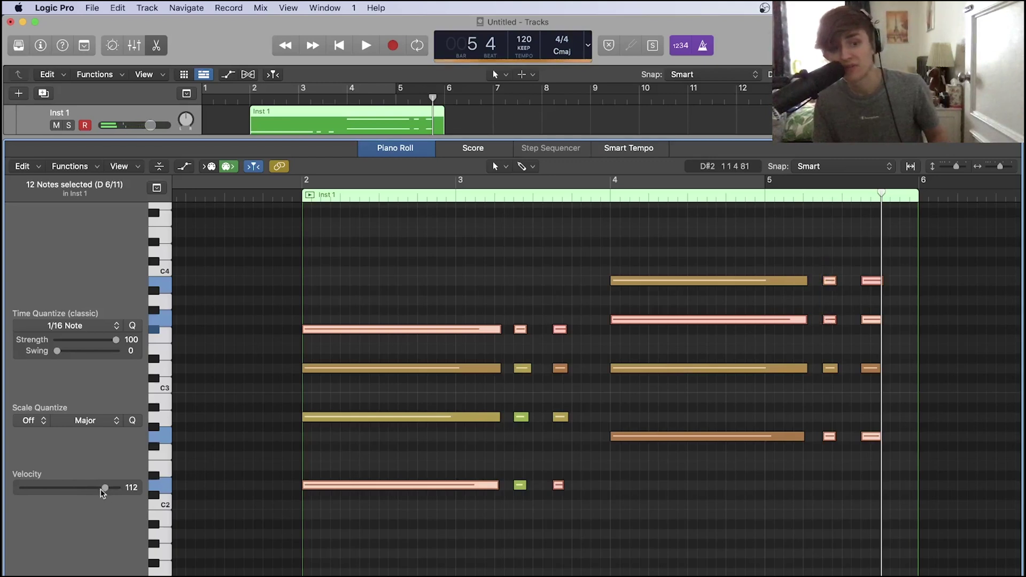
pyautogui.moveTo(104, 487); pyautogui.dragTo(95, 492)
pyautogui.click(308, 356)
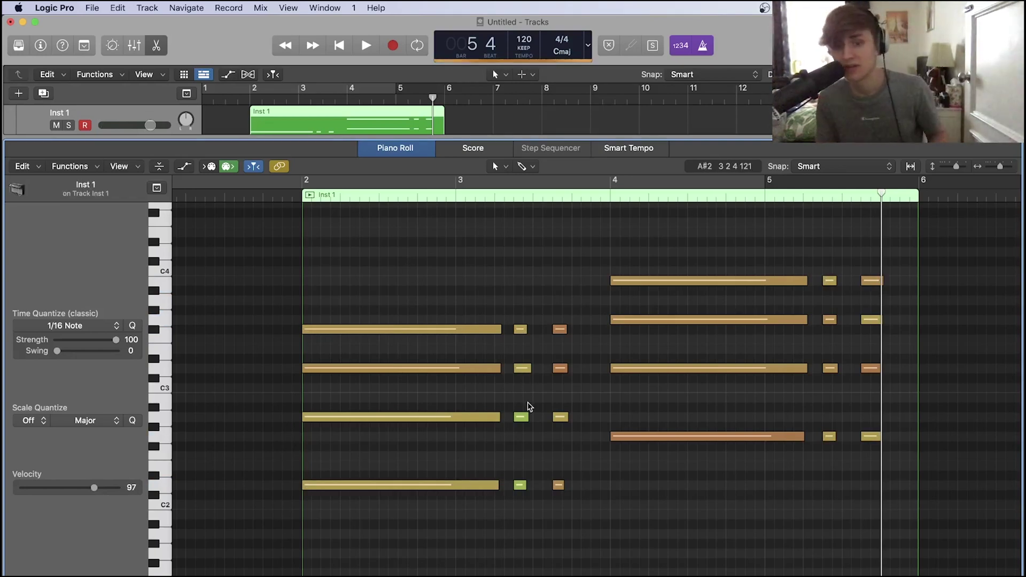
# Select the two quiet green notes, A2 and D2, in the first short chord of bar 3 and raise their velocity to 98.
pyautogui.scroll(-1, 534, 497)
pyautogui.moveTo(517, 508); pyautogui.dragTo(522, 408)
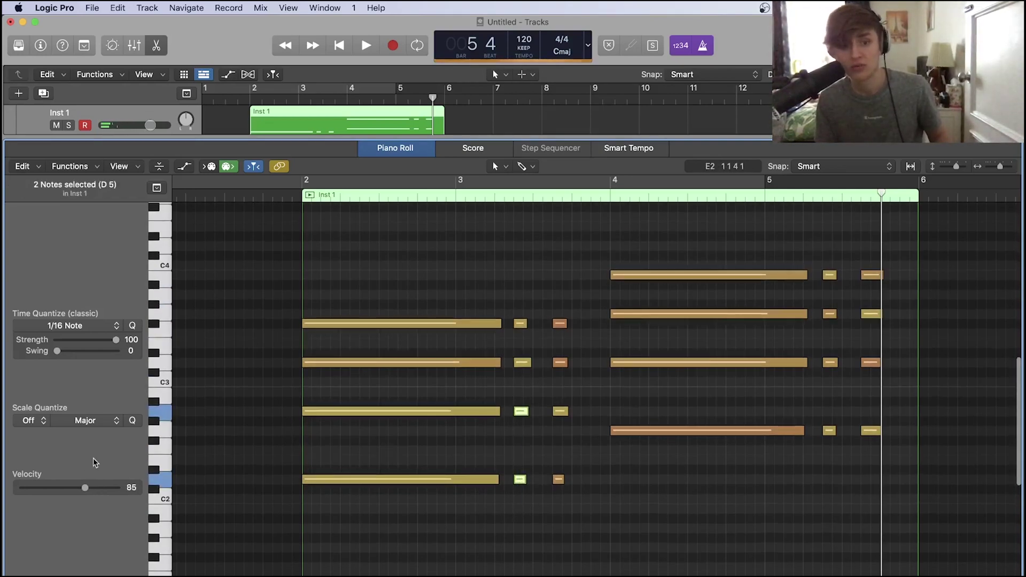
pyautogui.moveTo(86, 487); pyautogui.dragTo(97, 489)
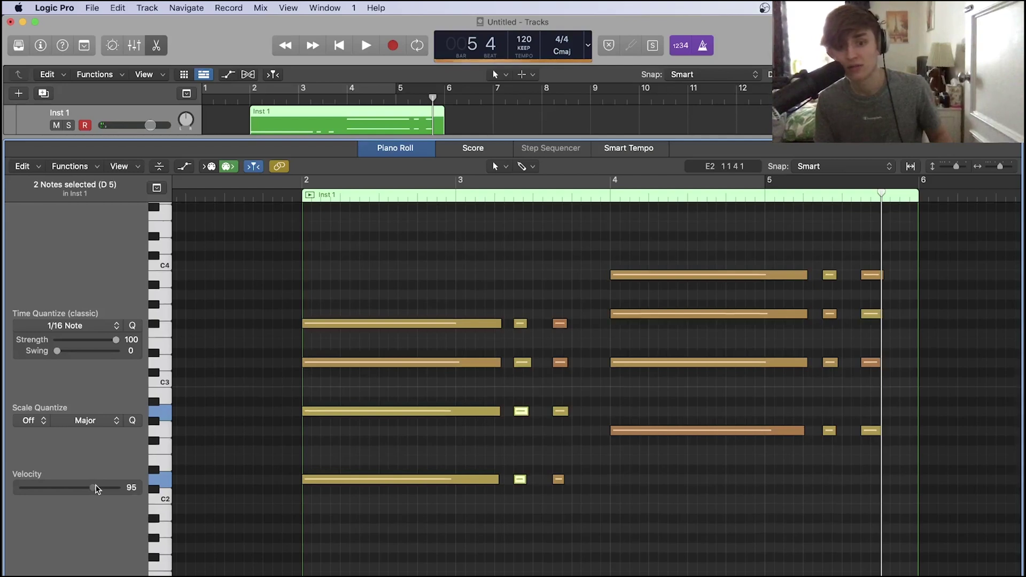
pyautogui.click(714, 500)
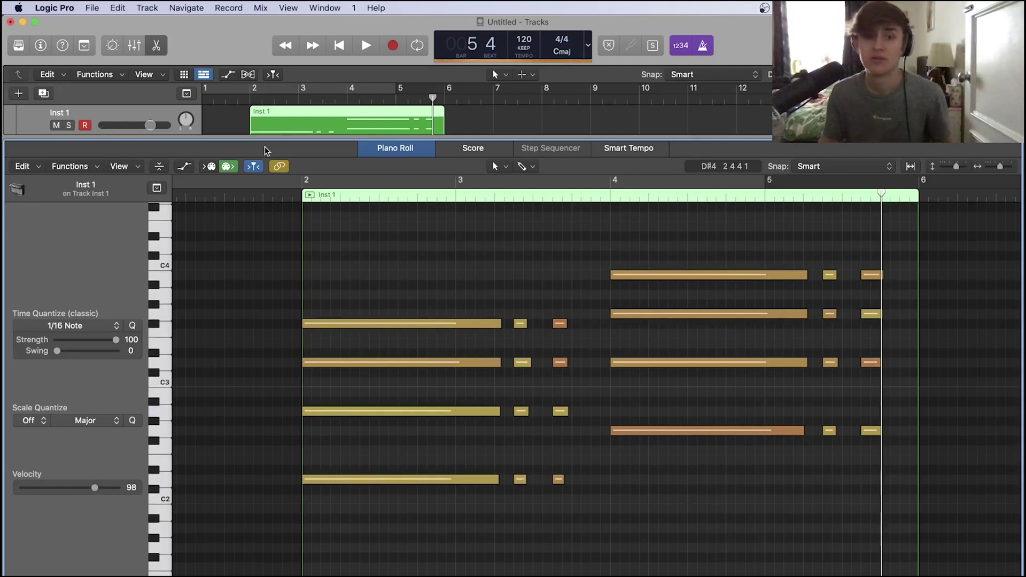
# Play back the region from bar 2, and once more from beat 2 of bar 3, to hear the evened-out velocities.
pyautogui.press('space')
pyautogui.click(298, 197)
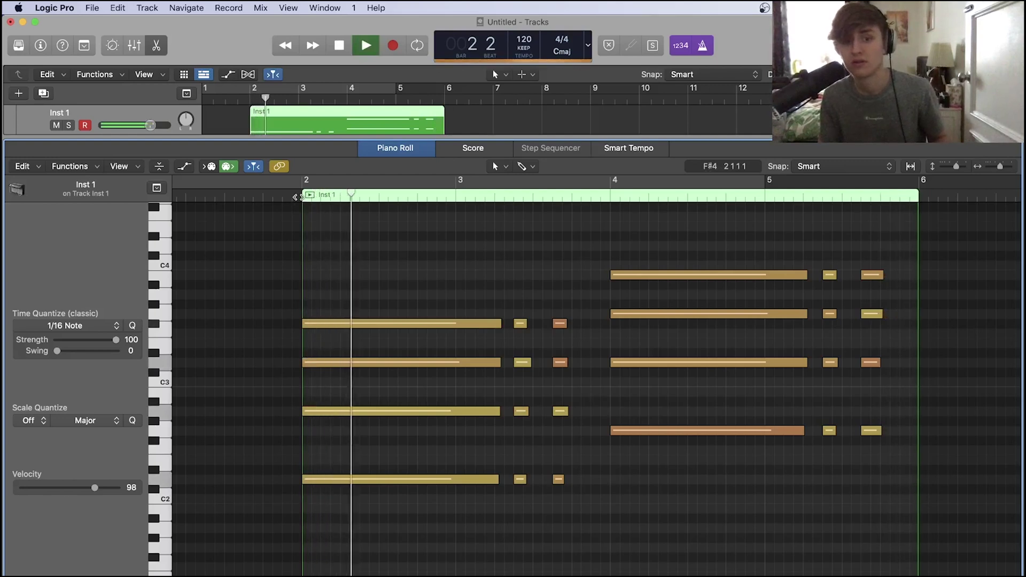
pyautogui.scroll(1, 485, 275)
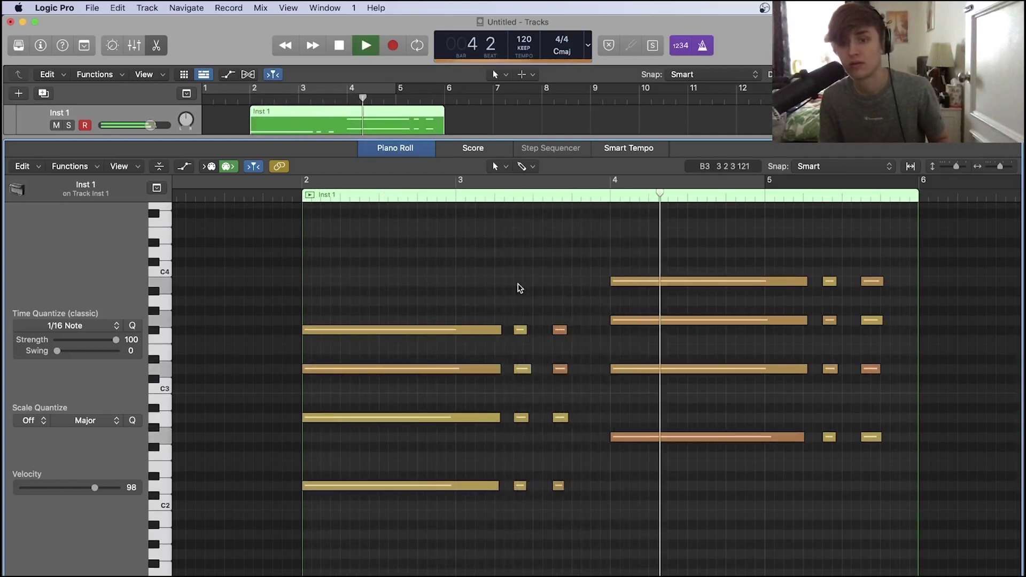
pyautogui.press('space')
pyautogui.hscroll(-1, 514, 290)
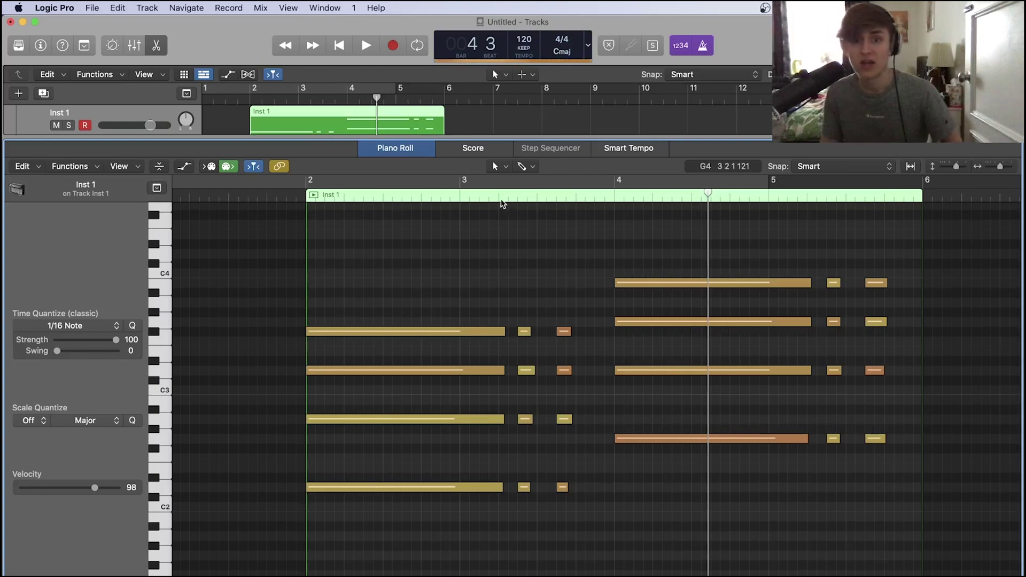
pyautogui.click(499, 195)
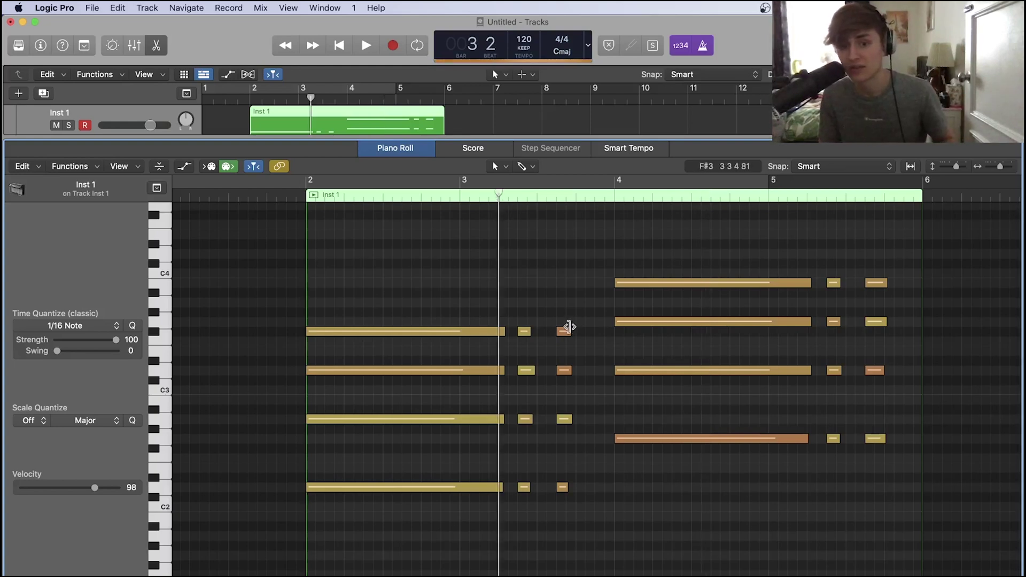
pyautogui.press('space')
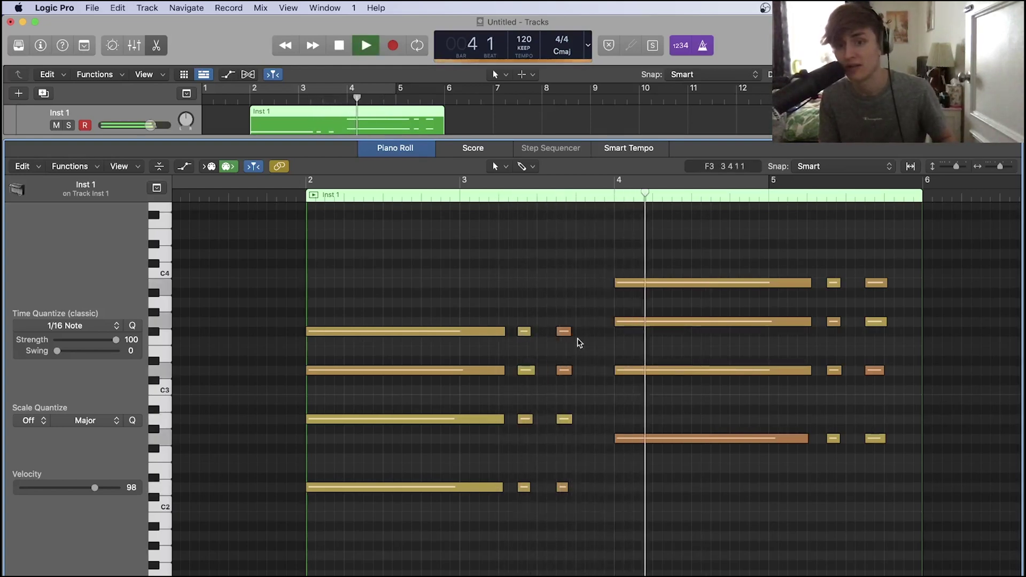
pyautogui.press('space')
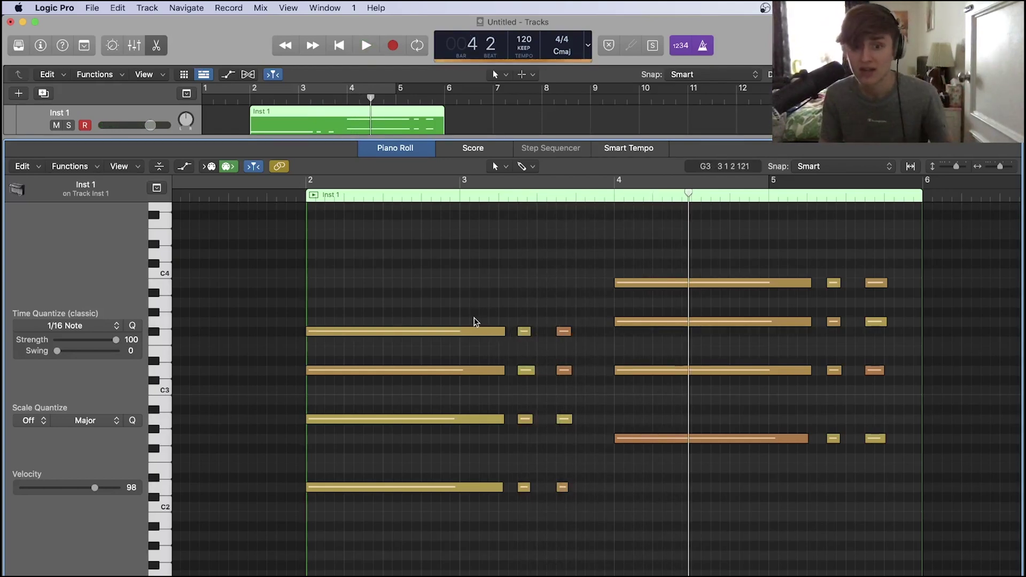
# Extend the four notes of the long chord at bar 2 until they meet the first short chord in bar 3.
pyautogui.moveTo(504, 419); pyautogui.dragTo(508, 422)
pyautogui.moveTo(504, 369); pyautogui.dragTo(514, 332)
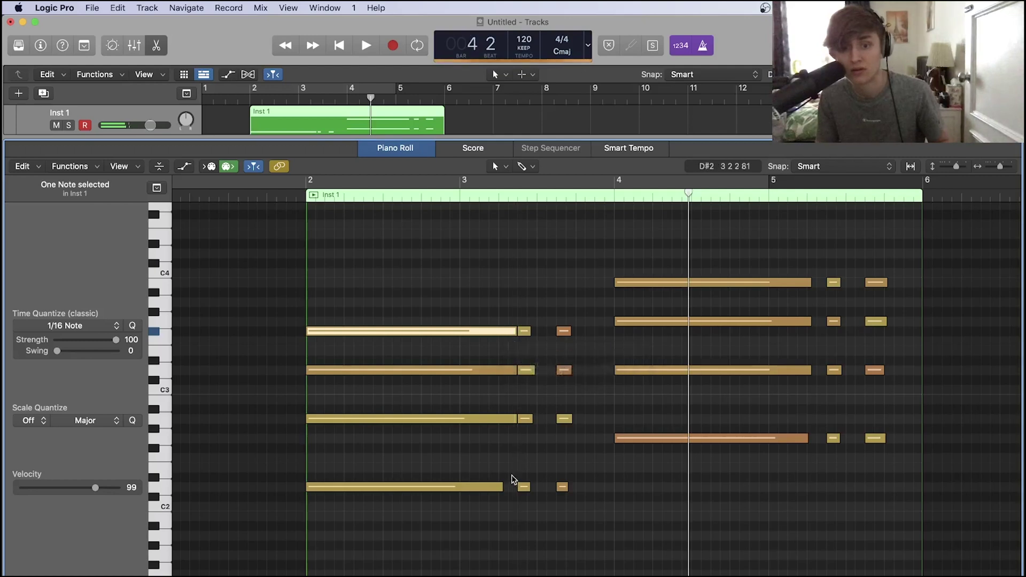
pyautogui.moveTo(501, 486); pyautogui.dragTo(522, 318)
# Lengthen both short chords in bar 3 so the first reaches the second and the second reaches bar 4.
pyautogui.moveTo(532, 370); pyautogui.dragTo(550, 370)
pyautogui.moveTo(551, 331); pyautogui.dragTo(553, 330)
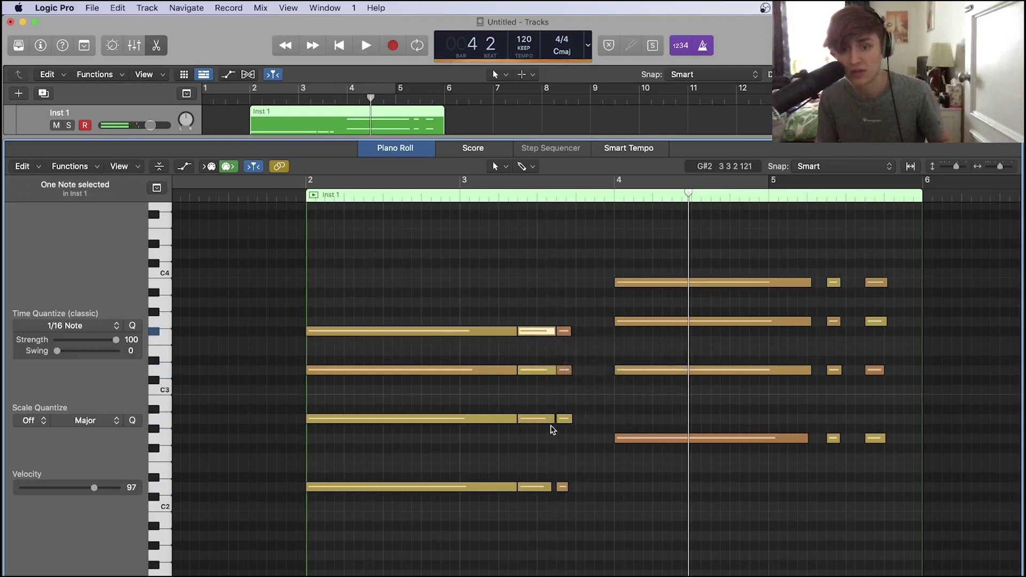
pyautogui.moveTo(554, 418); pyautogui.dragTo(556, 419)
pyautogui.moveTo(551, 486); pyautogui.dragTo(567, 319)
pyautogui.moveTo(569, 414); pyautogui.dragTo(614, 418)
pyautogui.click(678, 413)
# Extend the four notes of the long chord at bar 4 up to the first short chord in bar 5.
pyautogui.moveTo(769, 479); pyautogui.dragTo(791, 231)
pyautogui.moveTo(810, 370); pyautogui.dragTo(828, 374)
pyautogui.scroll(-1, 850, 380)
# Lengthen both short chords in bar 5 to close the gaps up to bar 6, and play from the selected notes.
pyautogui.moveTo(843, 448); pyautogui.dragTo(831, 277)
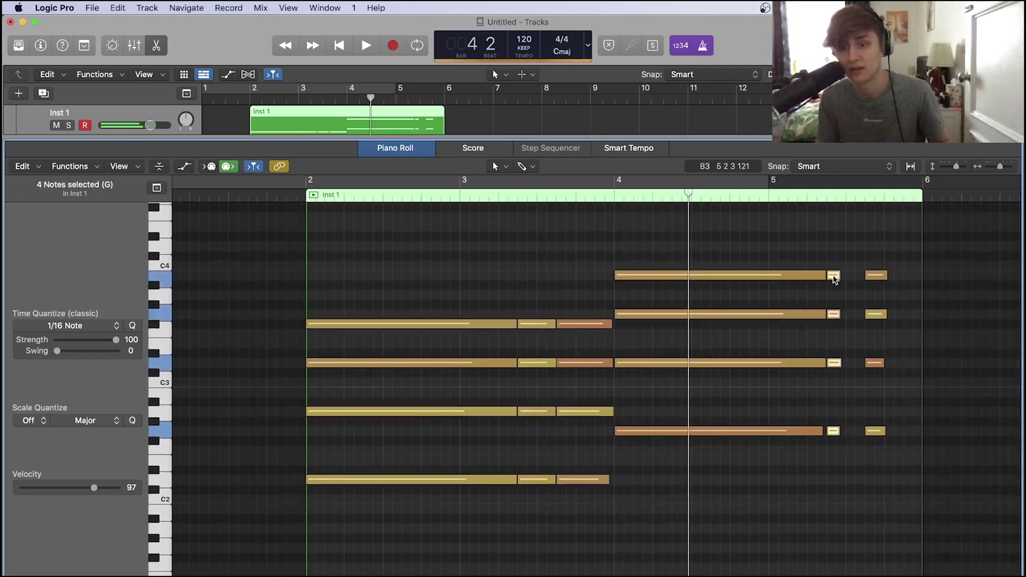
pyautogui.moveTo(840, 362); pyautogui.dragTo(862, 360)
pyautogui.moveTo(922, 345); pyautogui.dragTo(921, 313)
pyautogui.moveTo(902, 446); pyautogui.dragTo(888, 269)
pyautogui.moveTo(885, 314); pyautogui.dragTo(922, 314)
pyautogui.hotkey('shift', 'space')
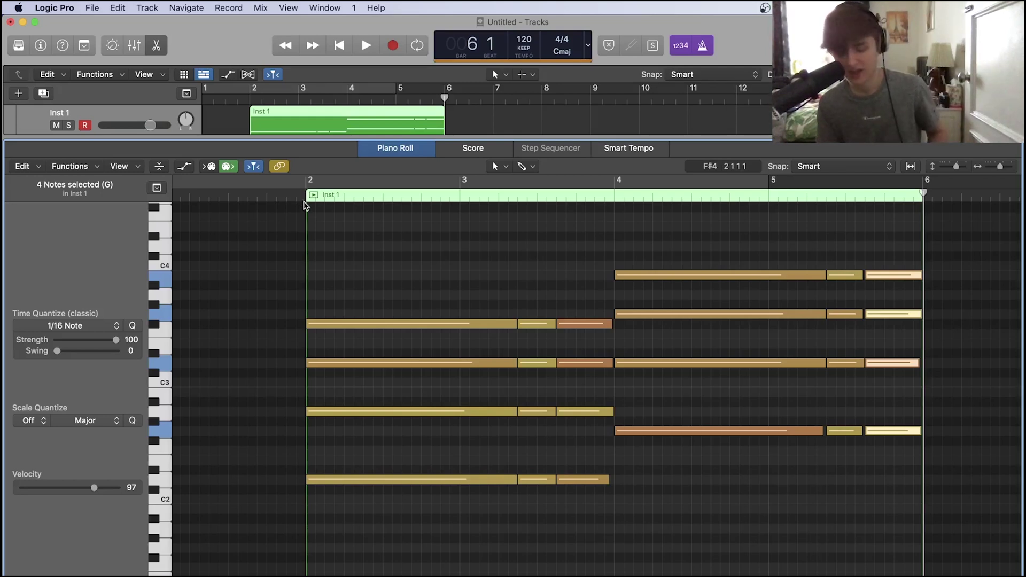
# Zoom the Piano Roll in and out horizontally and vertically, ending with an overview of the whole region.
pyautogui.press('super+Left')
pyautogui.press('super+Down')
pyautogui.press('super+Down')
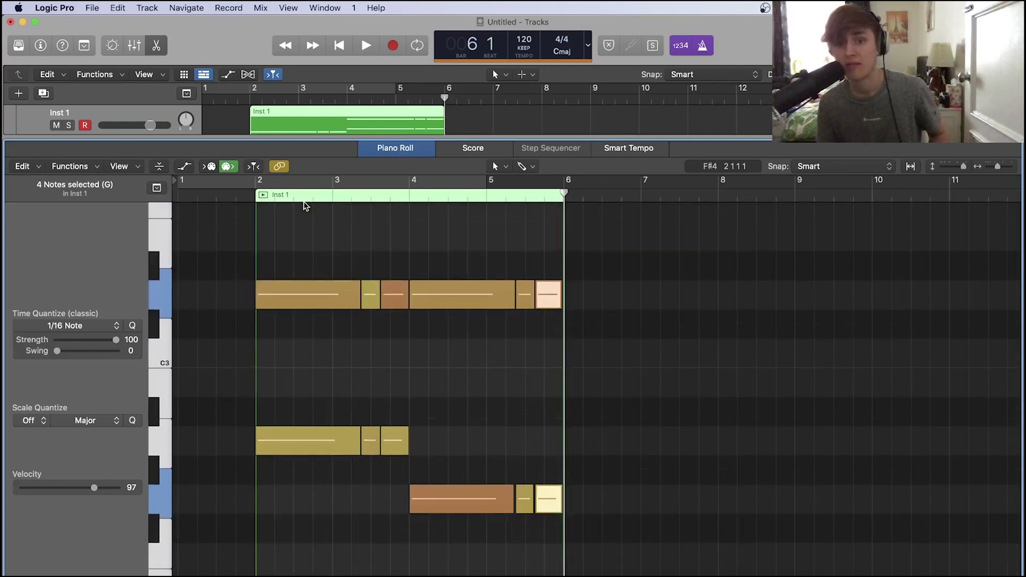
pyautogui.press('super+Right')
pyautogui.press('super+Up')
pyautogui.press('super+Up')
pyautogui.press('super+Up')
pyautogui.press('super+Left')
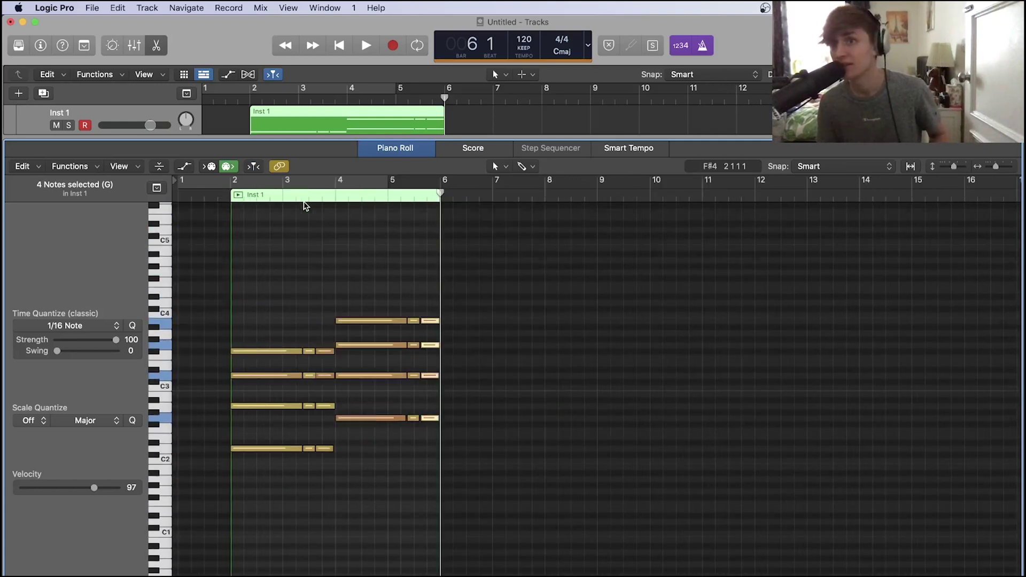
# Extend the Inst 1 region's end to bar 10 and copy all its chords from bars 2–5 to start at bar 6.
pyautogui.press('super+Down')
pyautogui.press('super+Down')
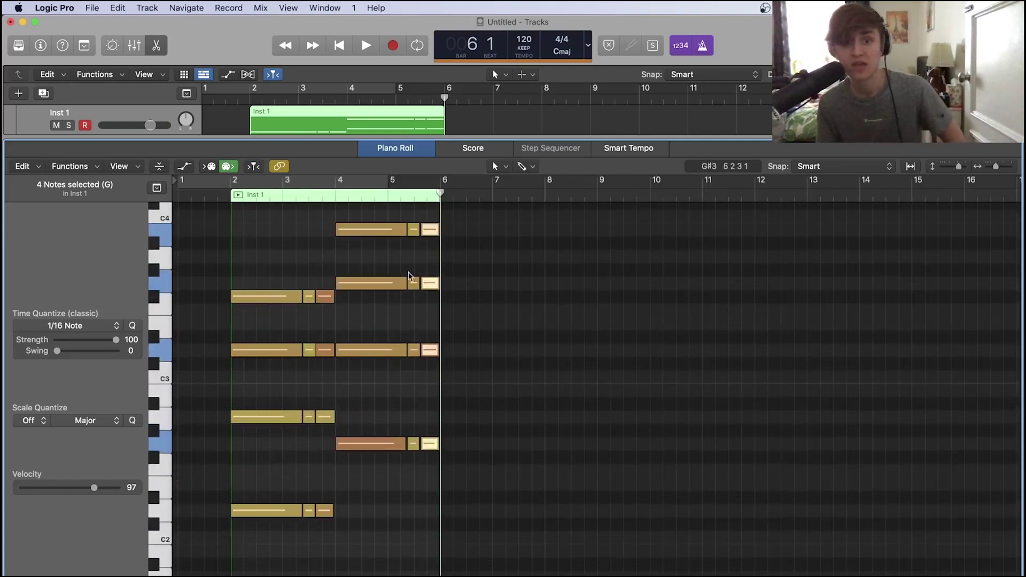
pyautogui.moveTo(438, 265); pyautogui.dragTo(647, 283)
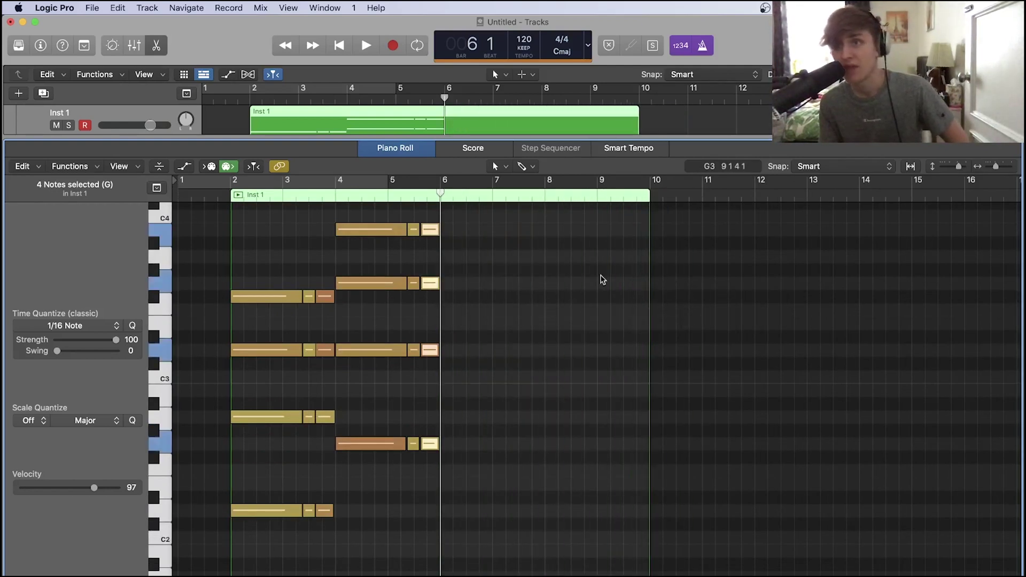
pyautogui.moveTo(581, 573); pyautogui.dragTo(249, 220)
pyautogui.moveTo(255, 302); pyautogui.dragTo(466, 302)
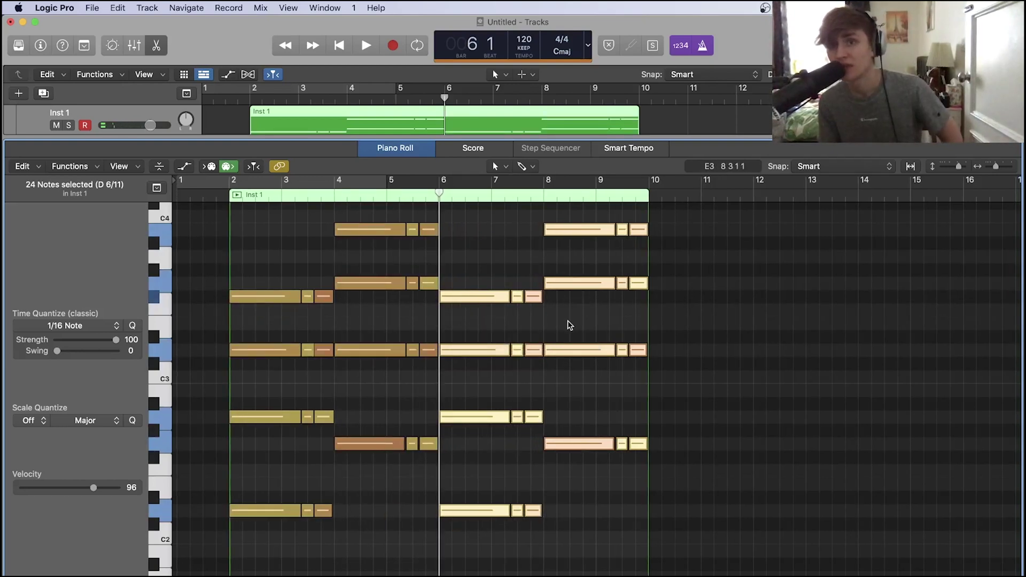
# Close the editor and loop the Inst 1 region from bar 10 to bar 18 for one full repeat.
pyautogui.click(155, 47)
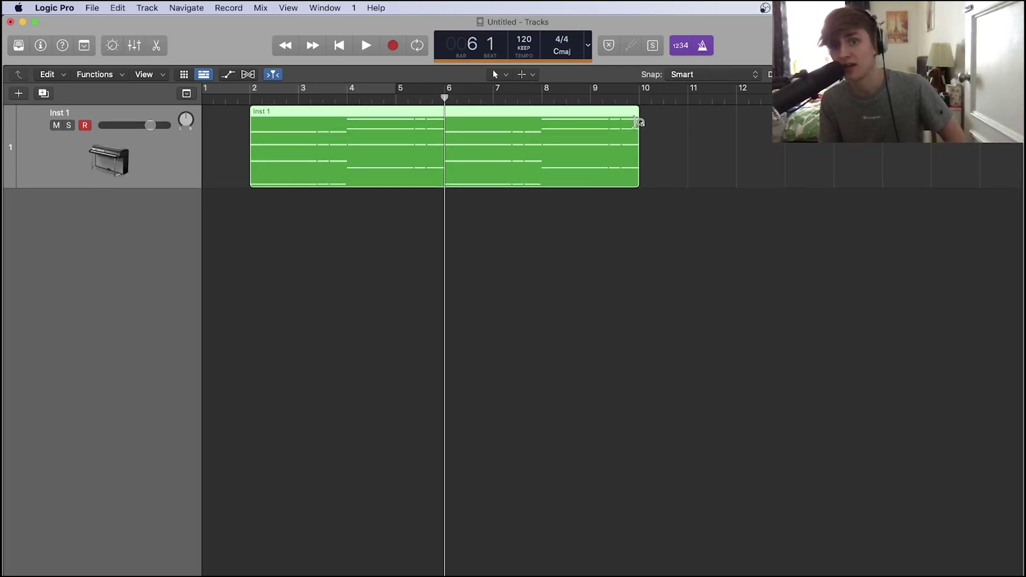
pyautogui.moveTo(639, 123); pyautogui.dragTo(1009, 122)
pyautogui.hscroll(5, 1008, 124)
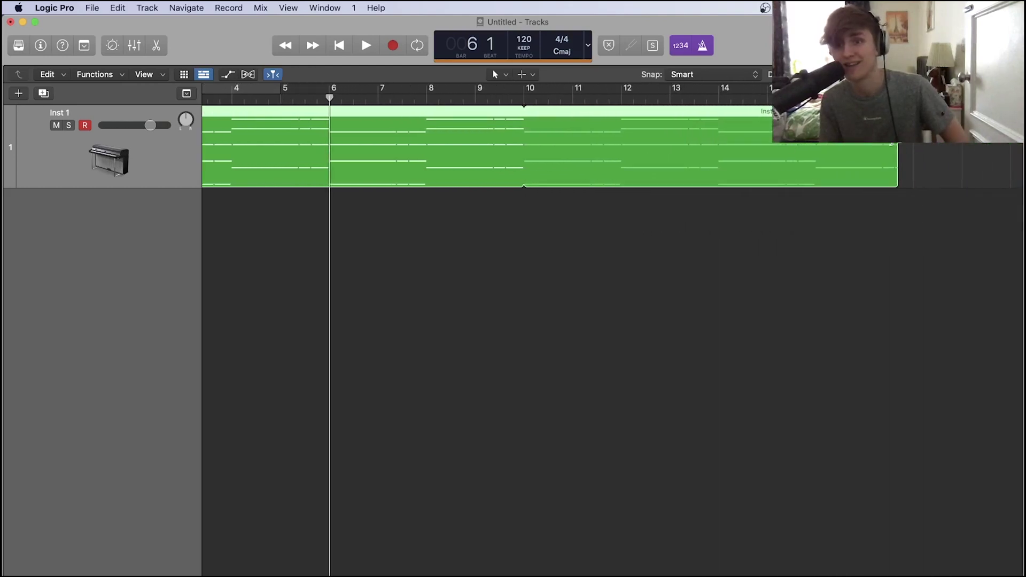
pyautogui.moveTo(898, 123)
pyautogui.mouseDown()
pyautogui.moveTo(973, 122)
pyautogui.moveTo(912, 123)
pyautogui.mouseUp()
# Play the arrangement from the beginning and stop playback in bar 4.
pyautogui.press('Return')
pyautogui.press('space')
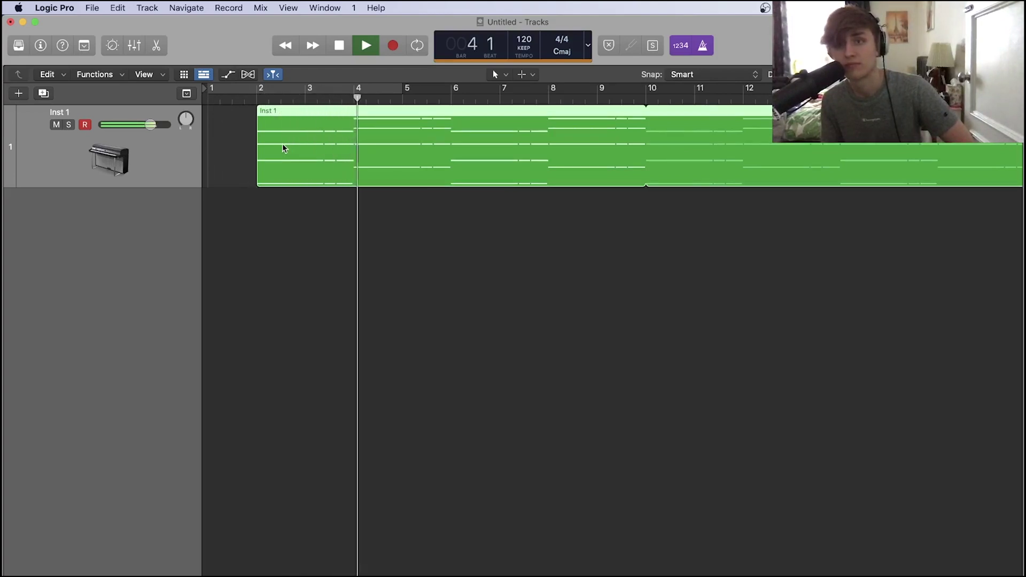
pyautogui.press('space')
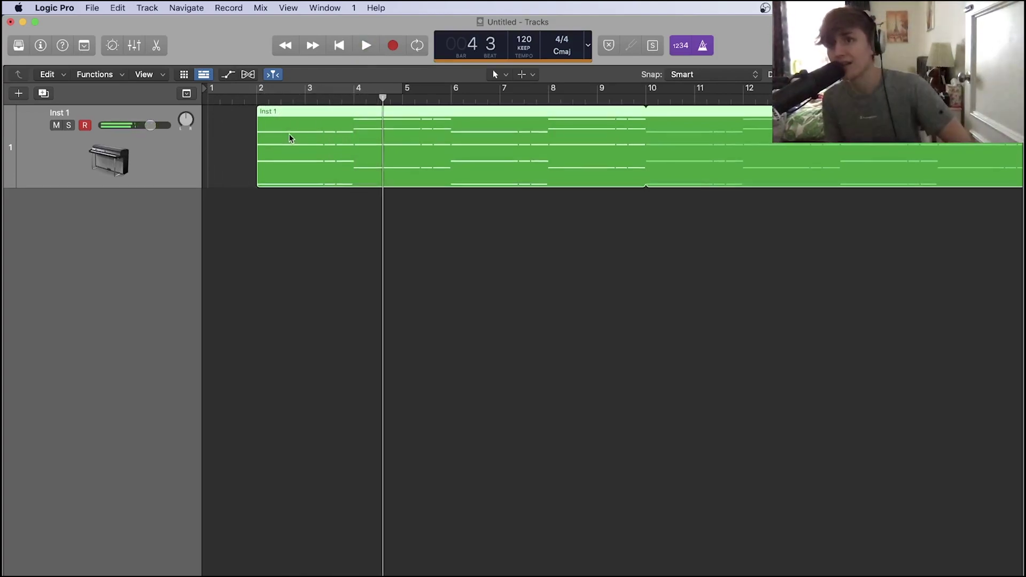